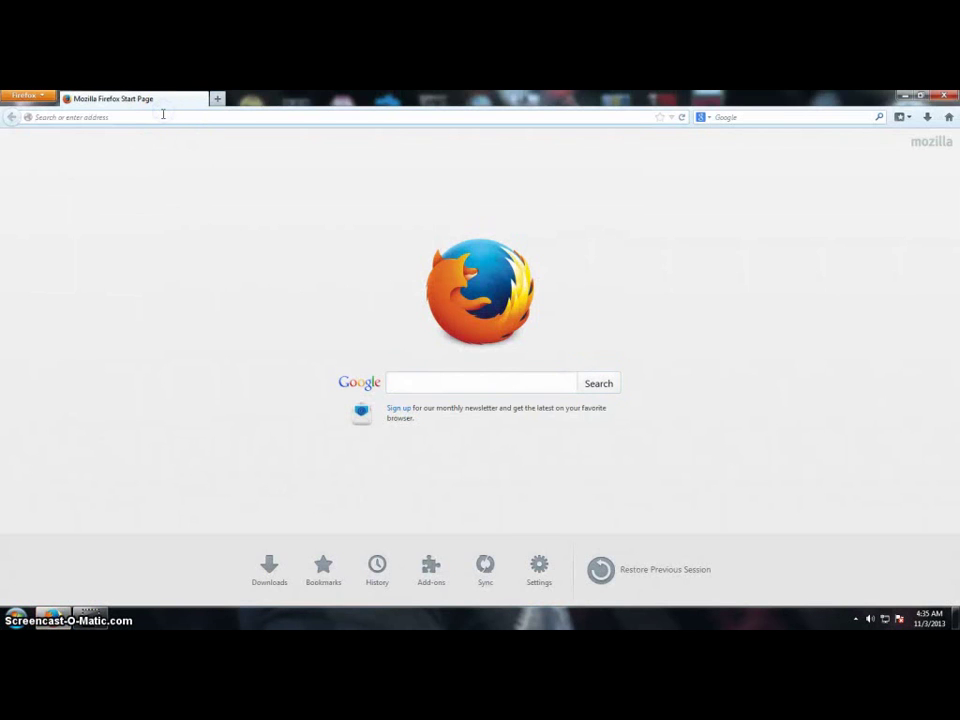
Open the movietools.info website in the browser
click(213, 116)
text(movi)
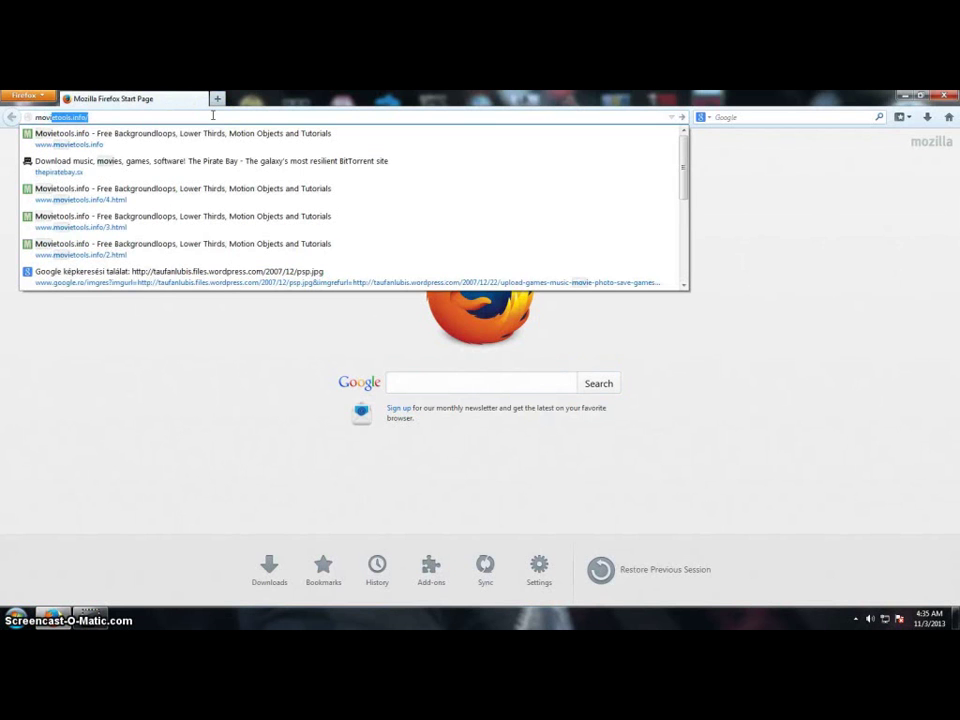
text(e)
key(Return)
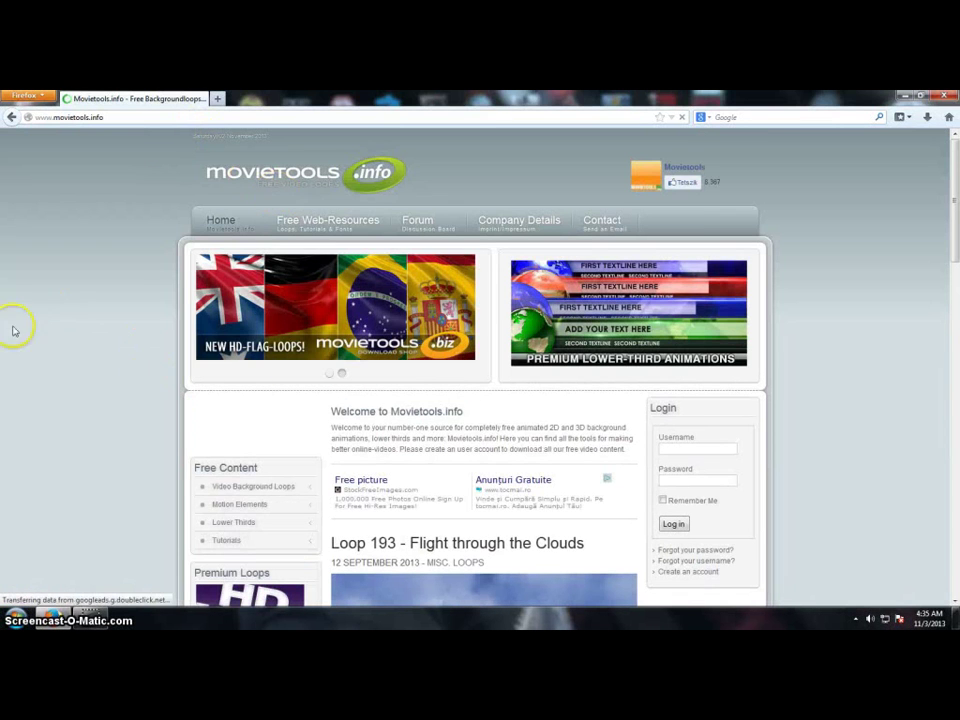
Browse the free video loops on listing pages 1 and 3, ending on page 5
scroll(360, 450, down, 5)
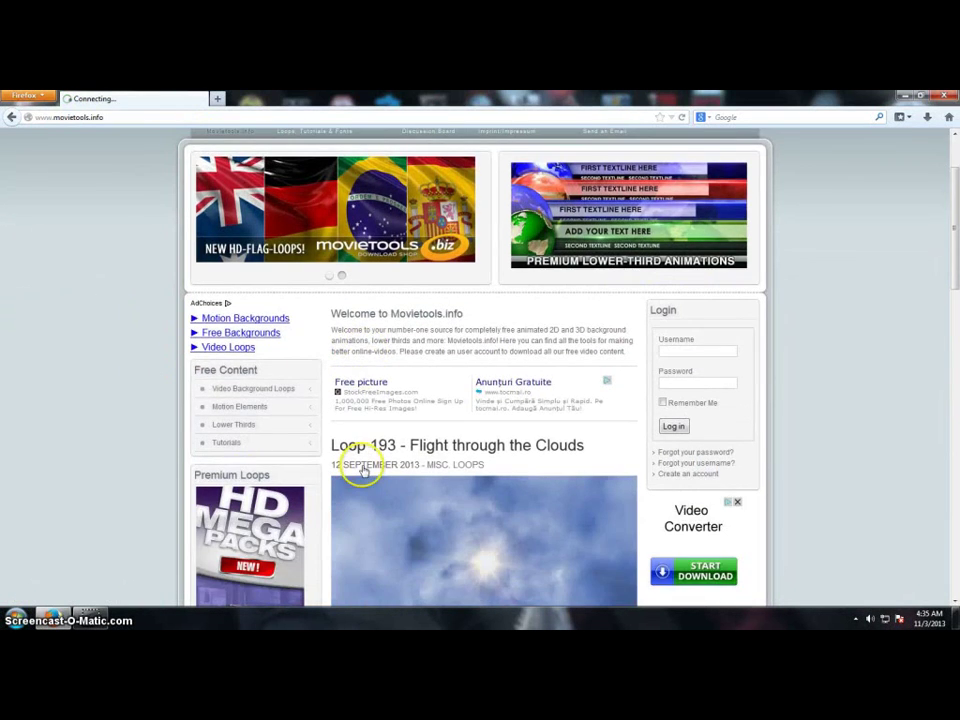
scroll(340, 372, down, 7)
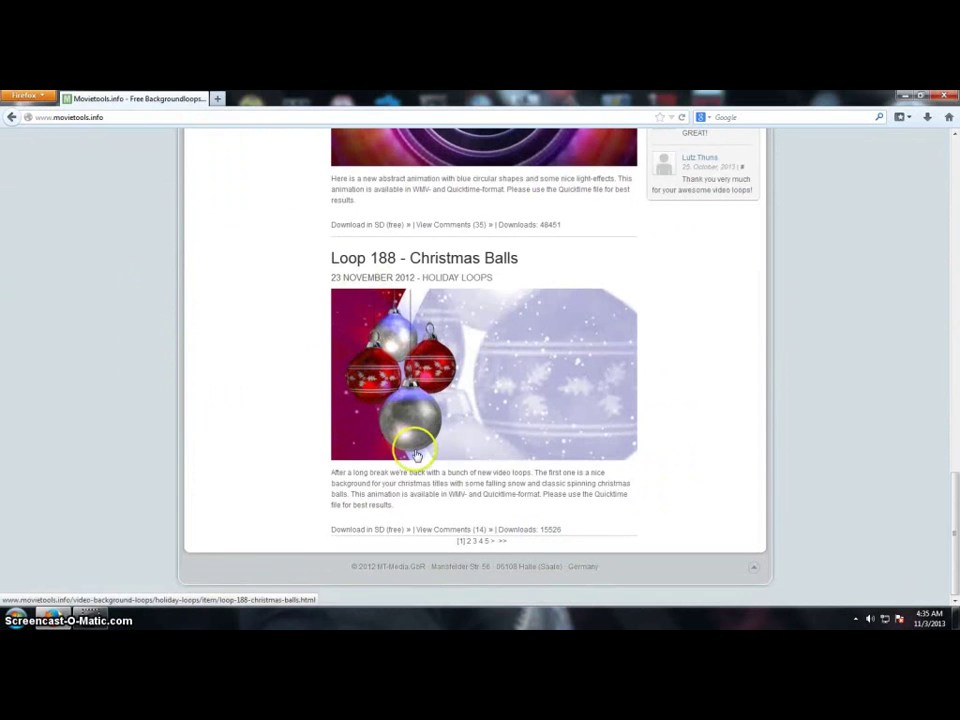
click(476, 541)
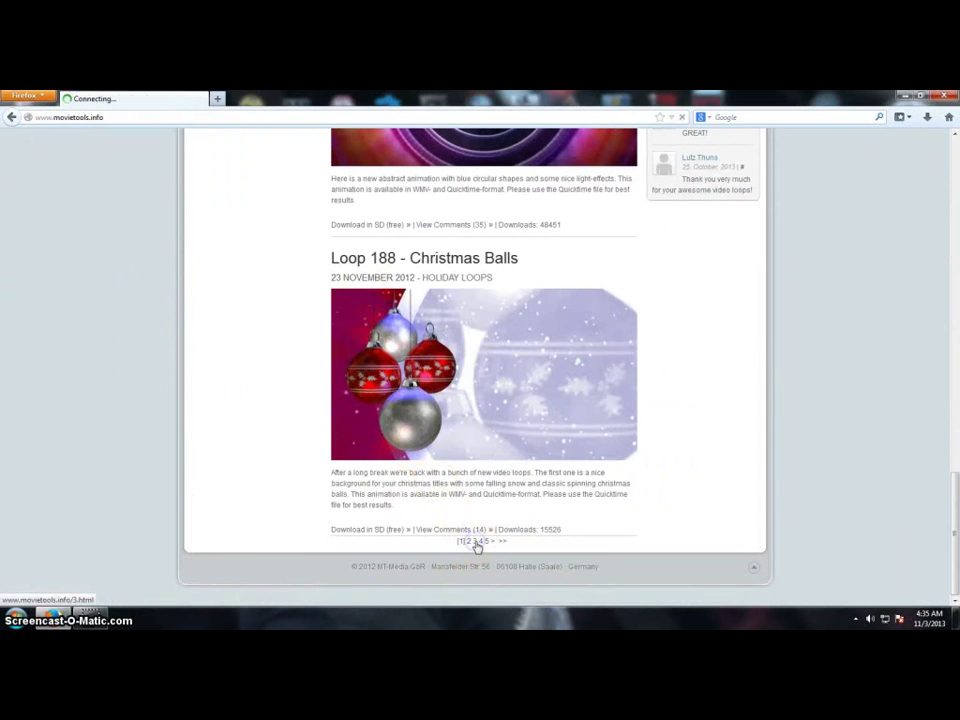
scroll(500, 420, down, 3)
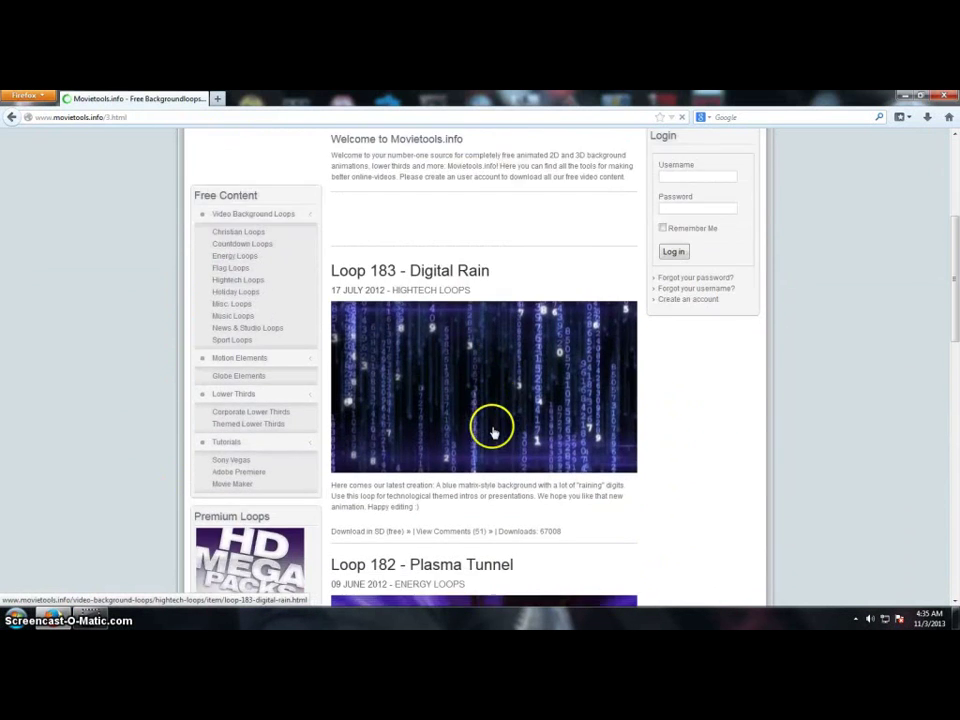
scroll(492, 432, down, 6)
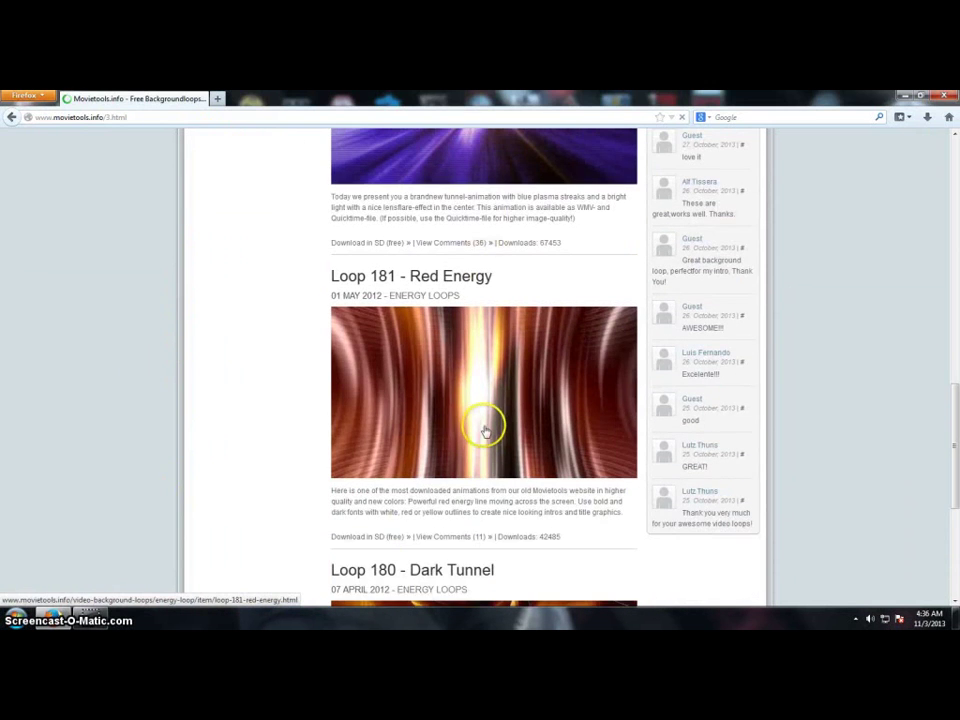
scroll(484, 430, down, 5)
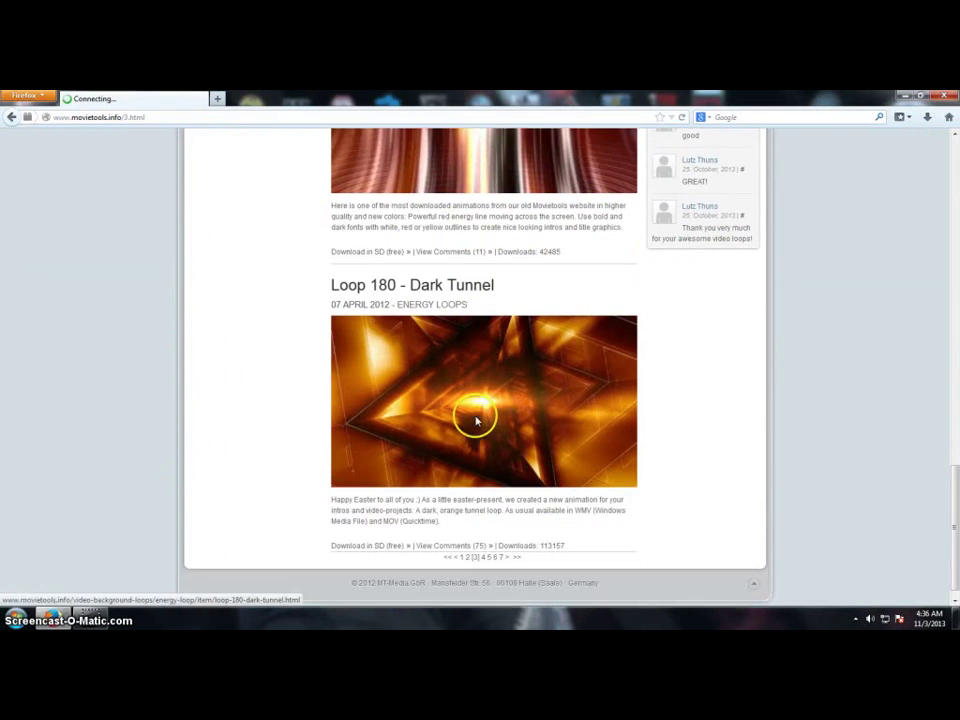
click(488, 542)
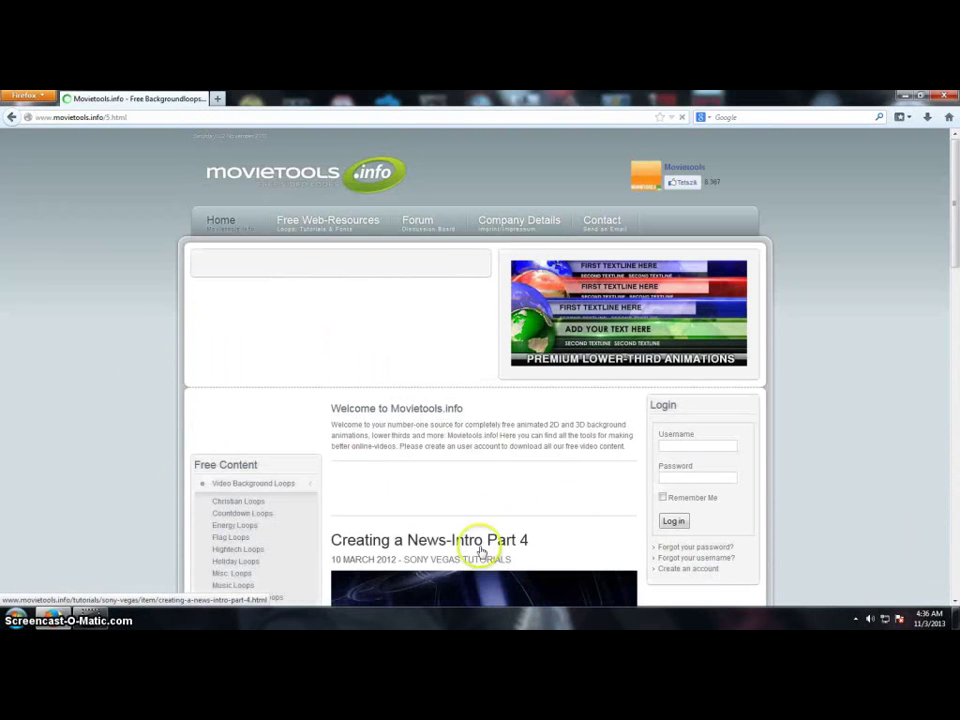
Look through the loops on listing page 5 and open the download page of Loop 161 - Metal Hazard
scroll(335, 460, down, 3)
scroll(337, 470, down, 3)
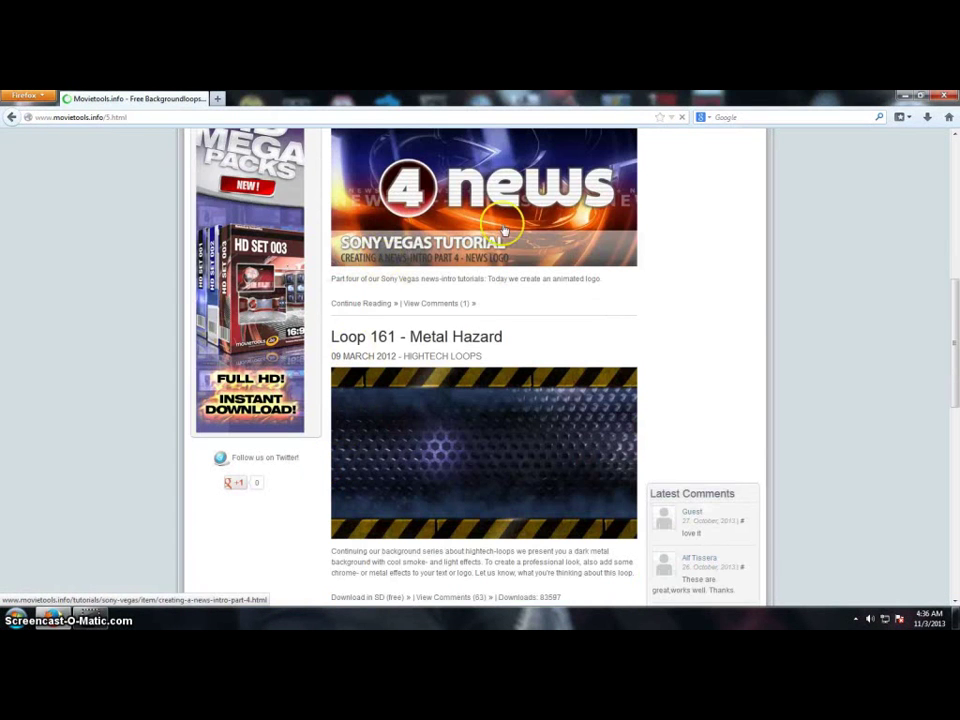
click(420, 245)
scroll(400, 458, down, 4)
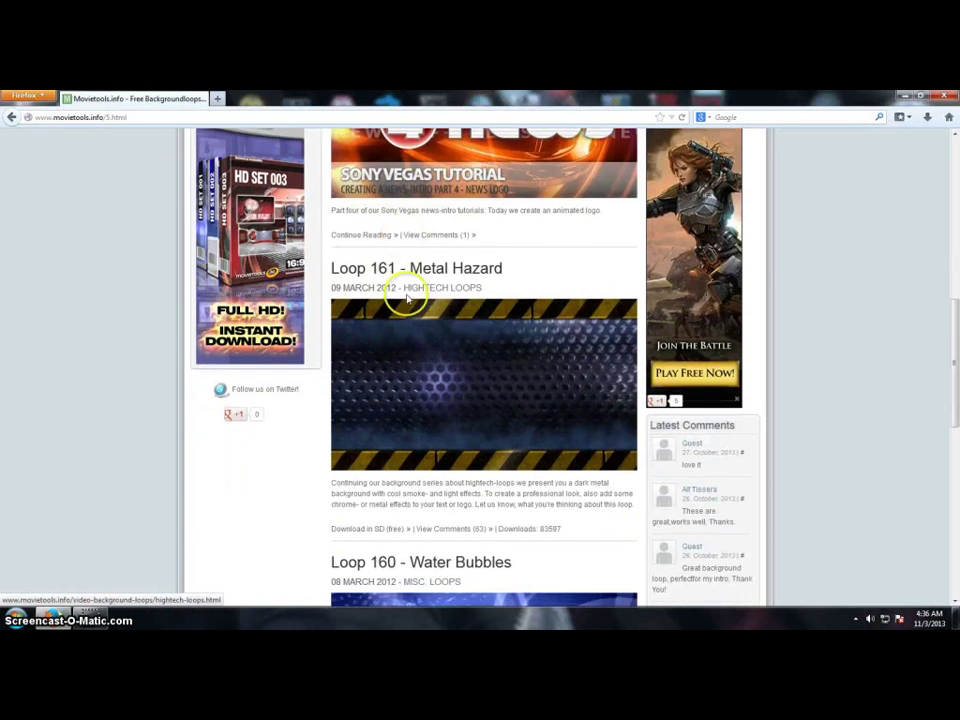
scroll(412, 428, down, 3)
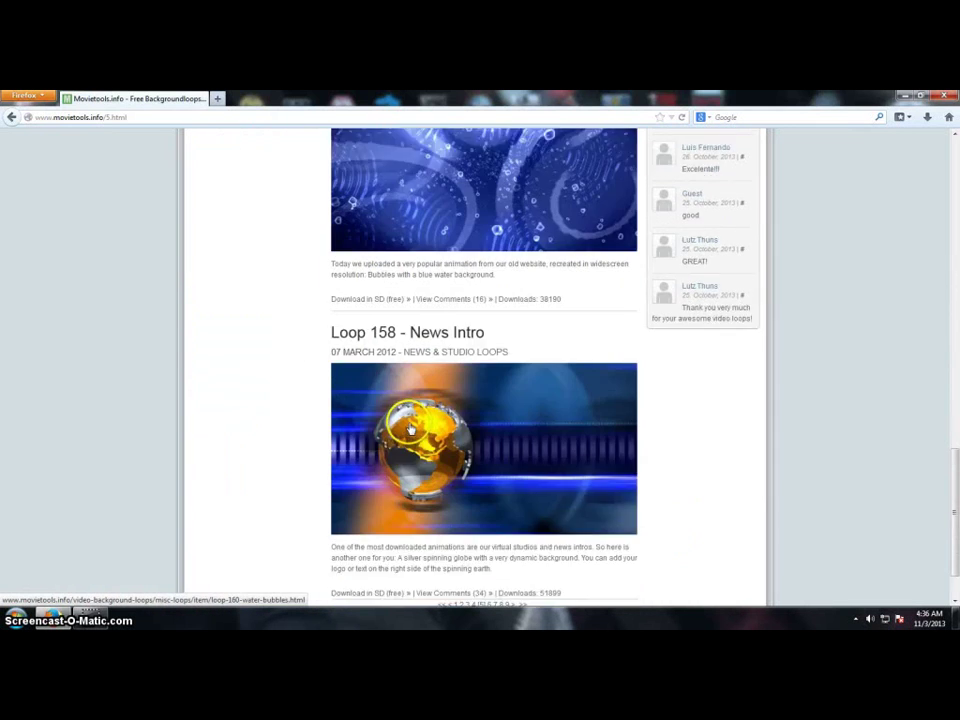
scroll(381, 454, up, 5)
scroll(418, 345, up, 5)
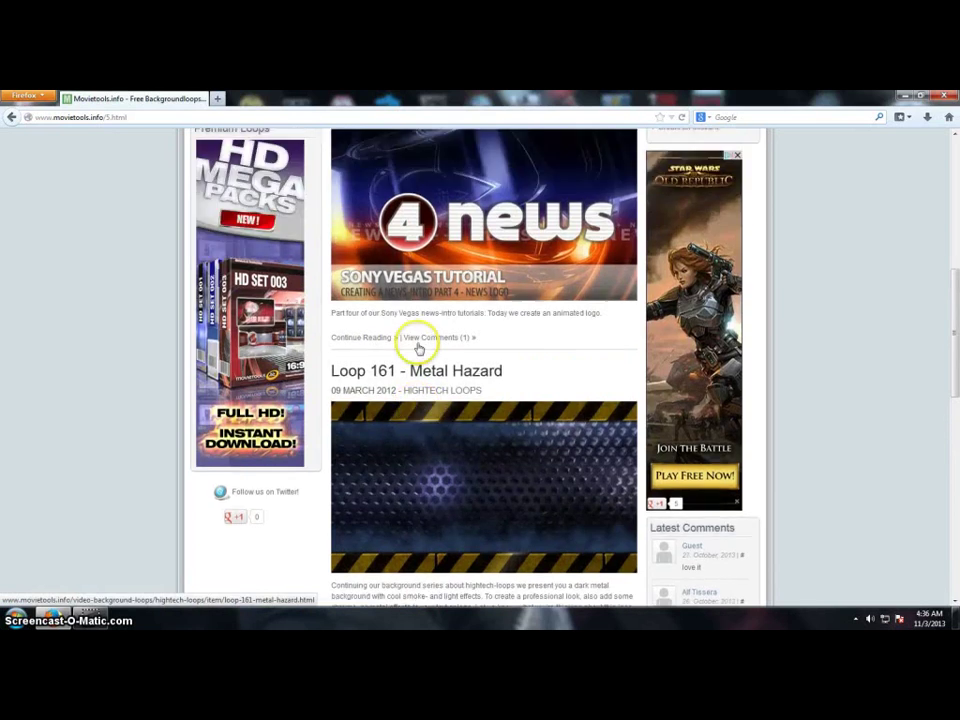
scroll(400, 347, down, 5)
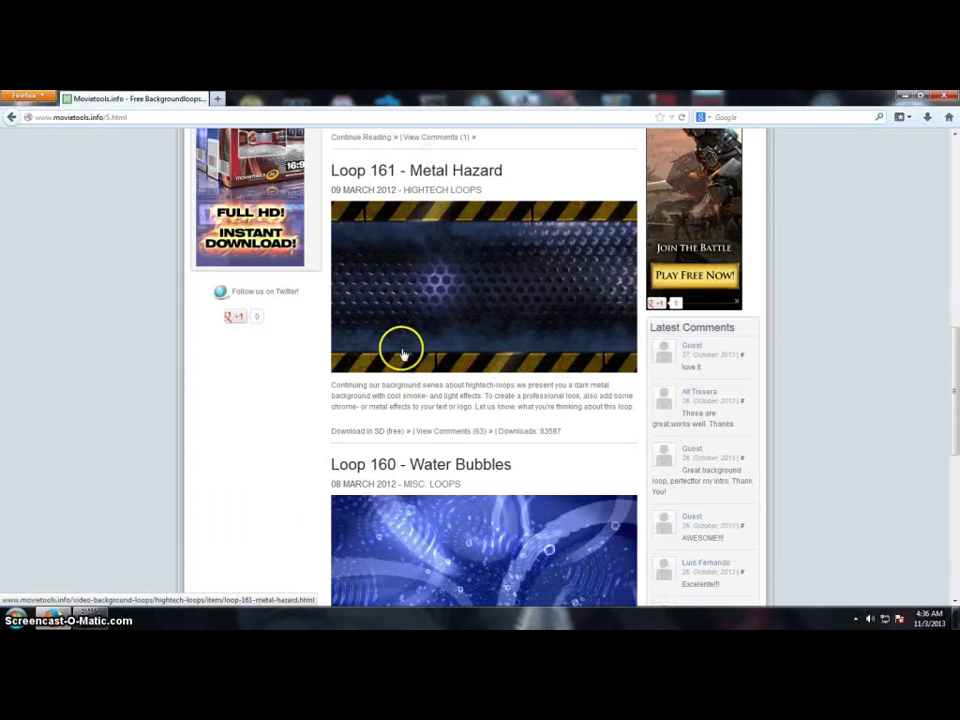
click(362, 433)
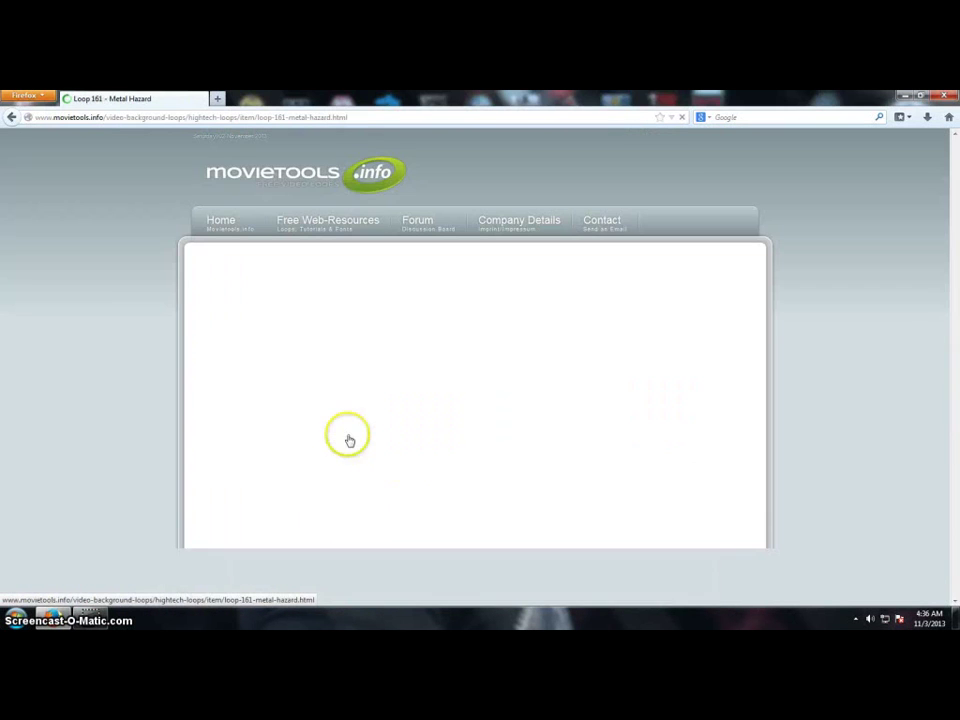
Download the Windows Media File (WMV) version of the Metal Hazard loop and save it to disk
scroll(506, 418, down, 3)
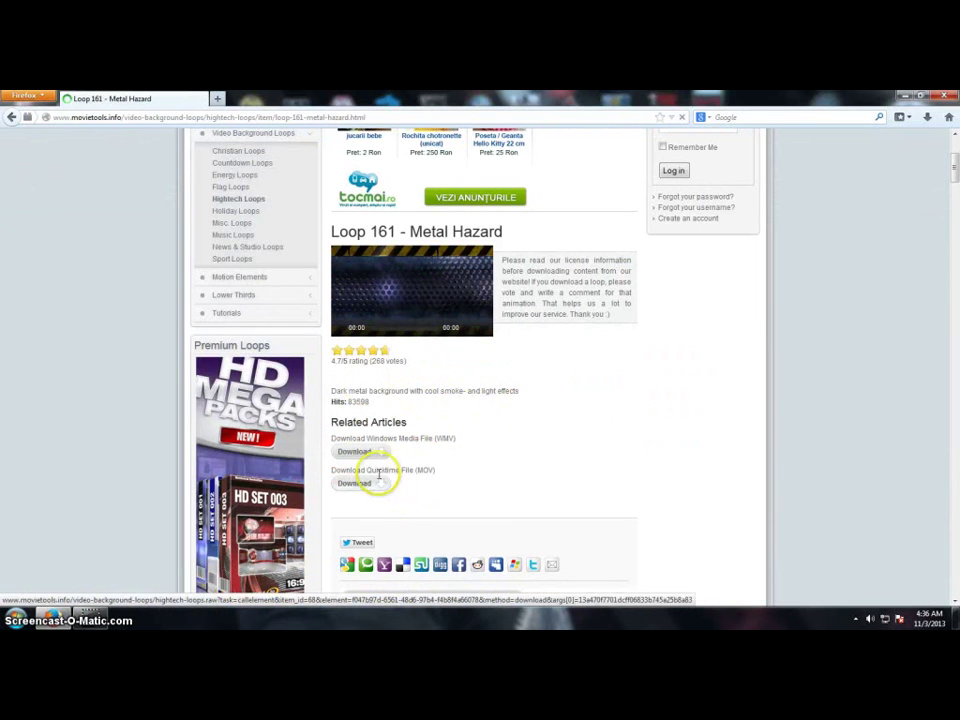
click(369, 453)
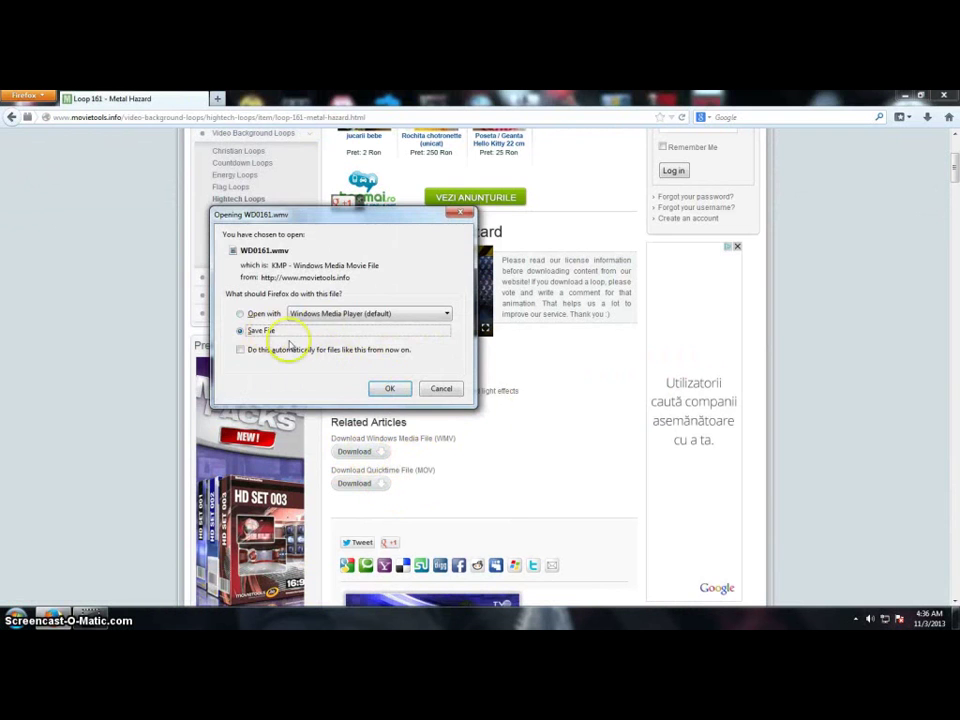
click(378, 388)
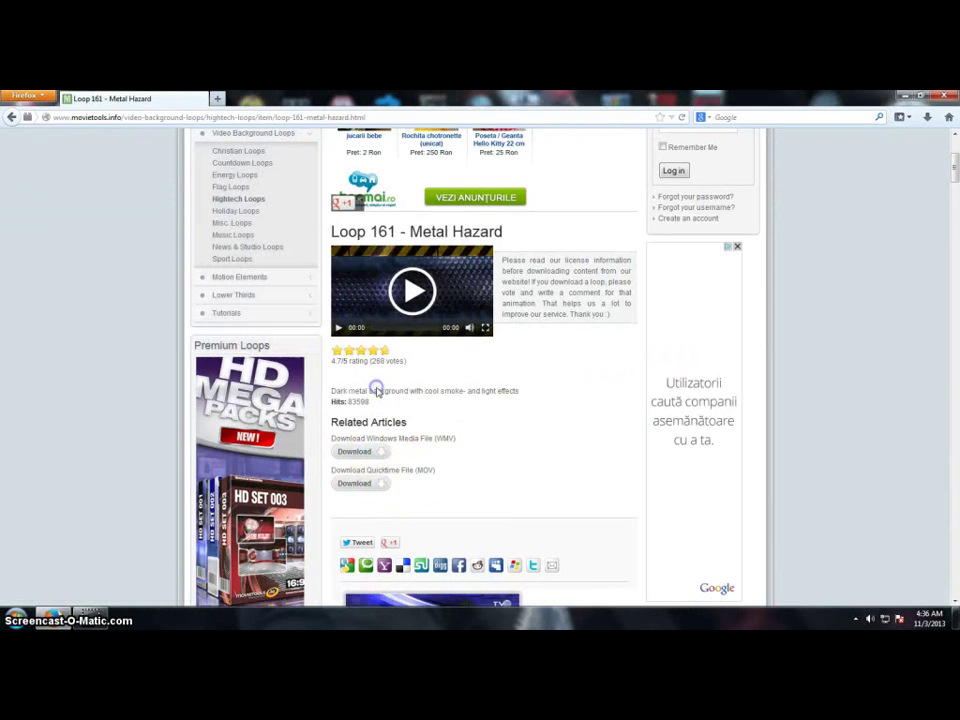
Show the downloaded loop in its containing folder and copy the file WD0161(1)
click(929, 119)
click(779, 161)
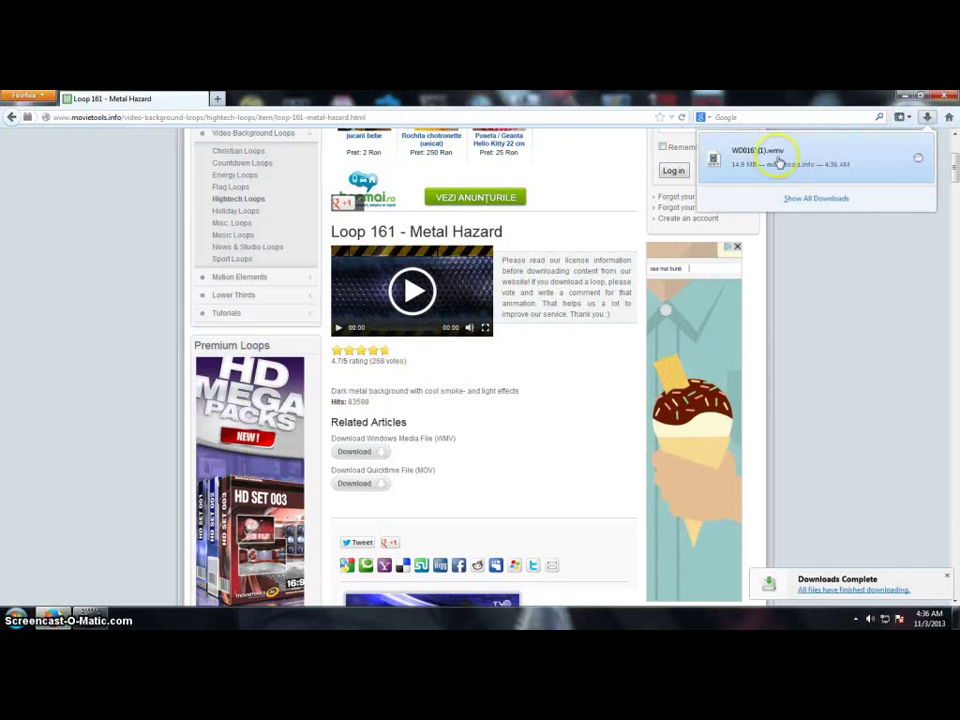
click(918, 160)
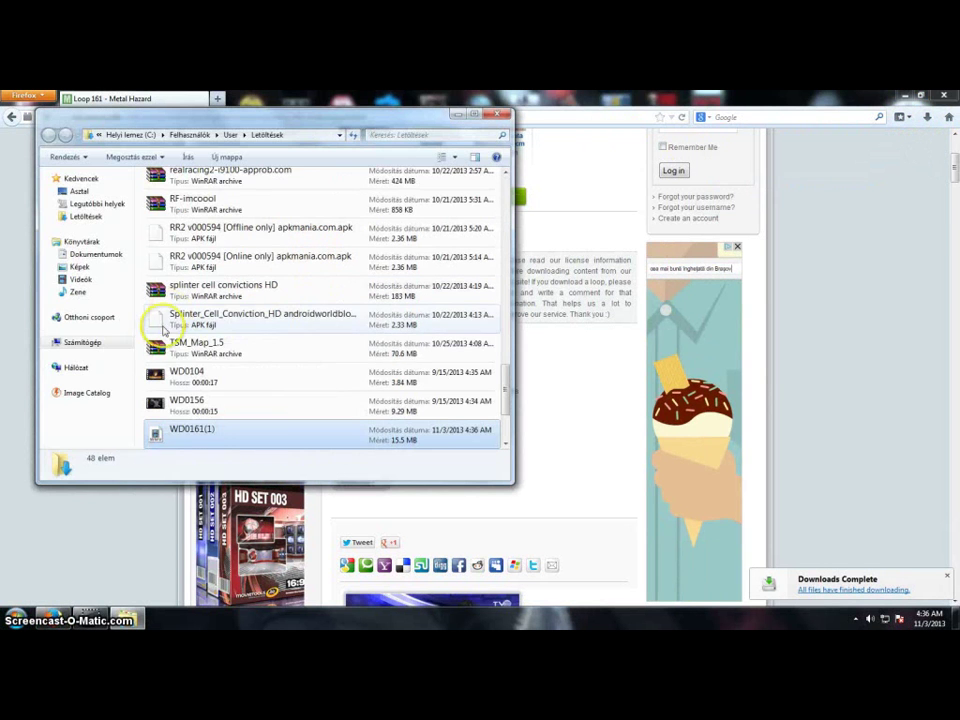
click(175, 434)
right_click(175, 436)
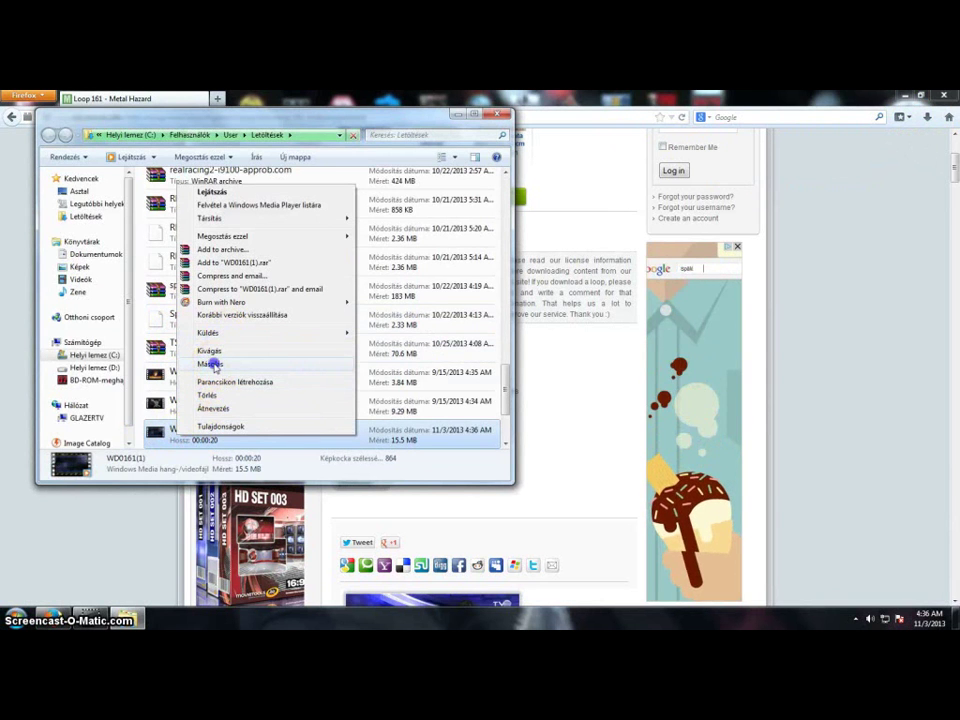
click(213, 366)
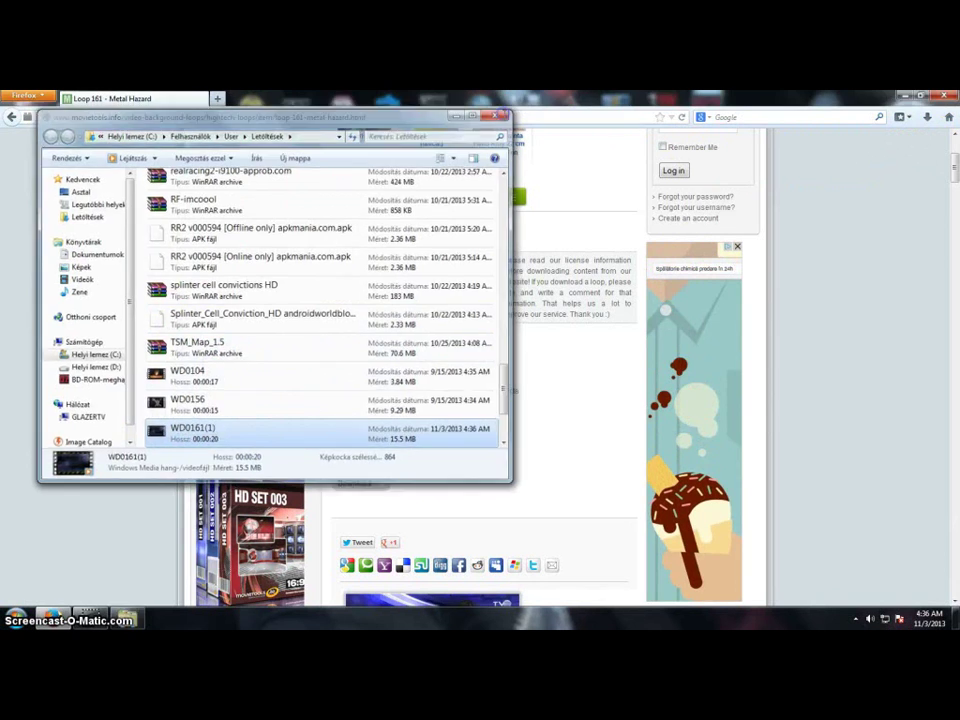
Paste the copied video file onto the desktop
key(super+d)
right_click(290, 345)
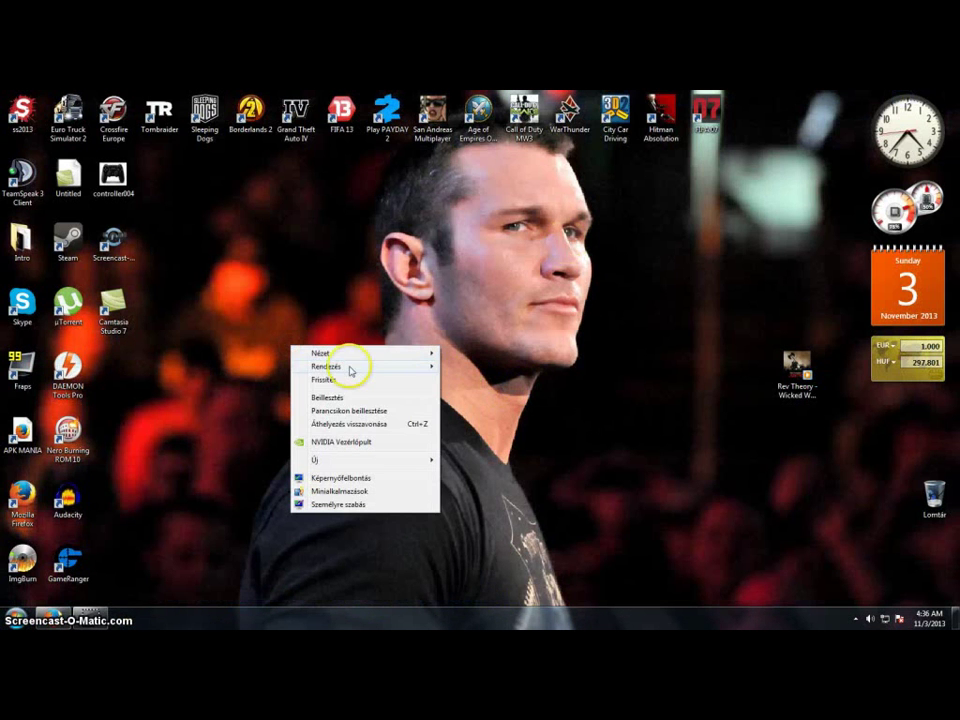
click(336, 397)
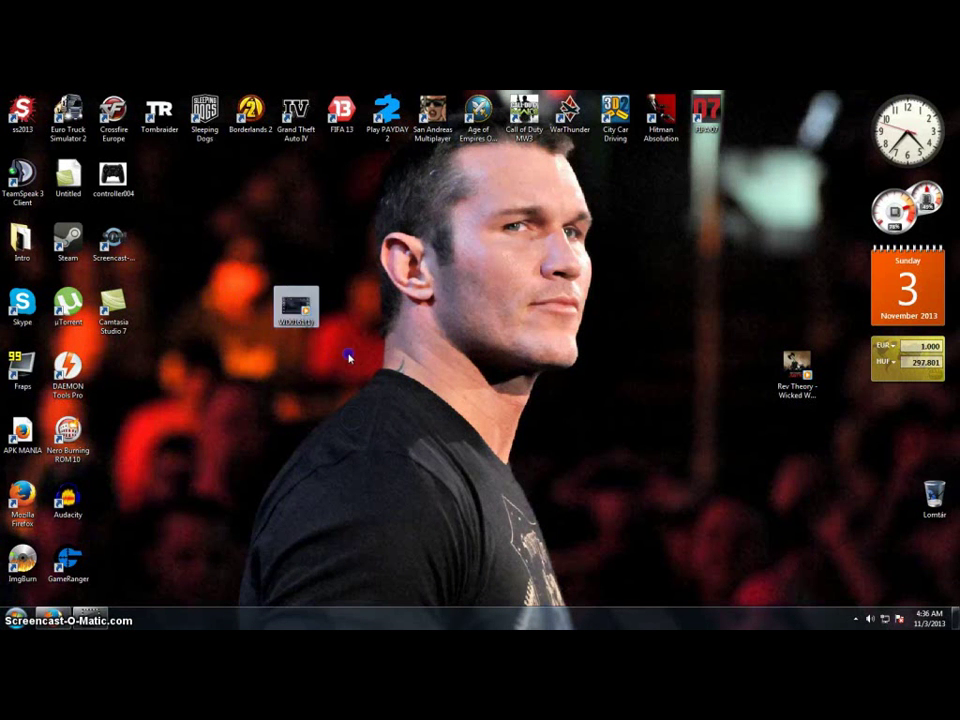
Launch Camtasia Studio 7 from the desktop and close the Firefox window
click(364, 246)
click(113, 300)
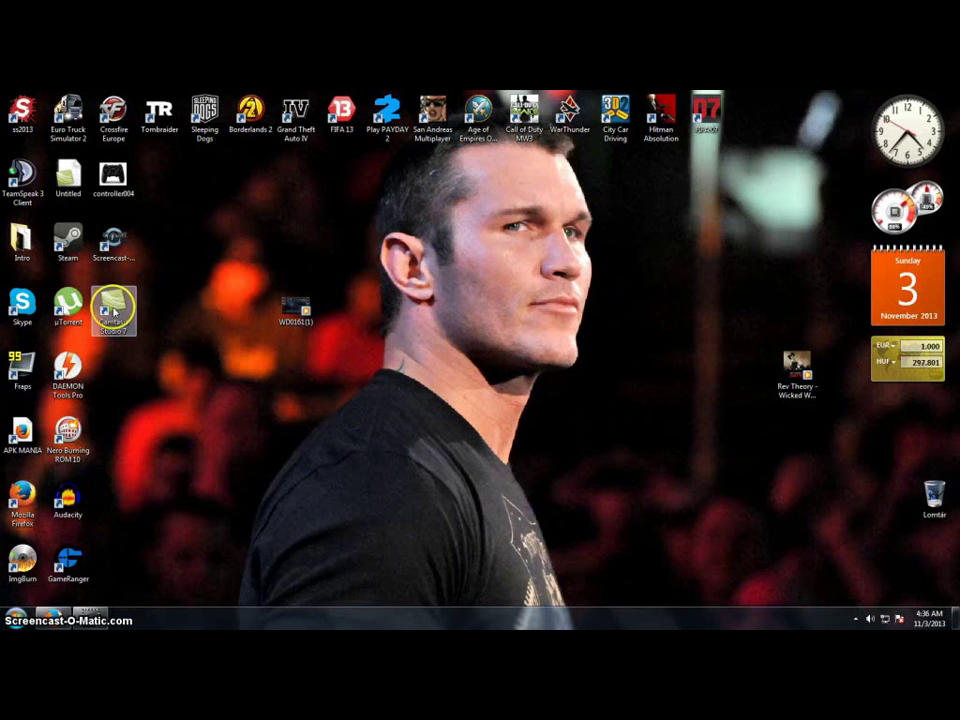
click(188, 346)
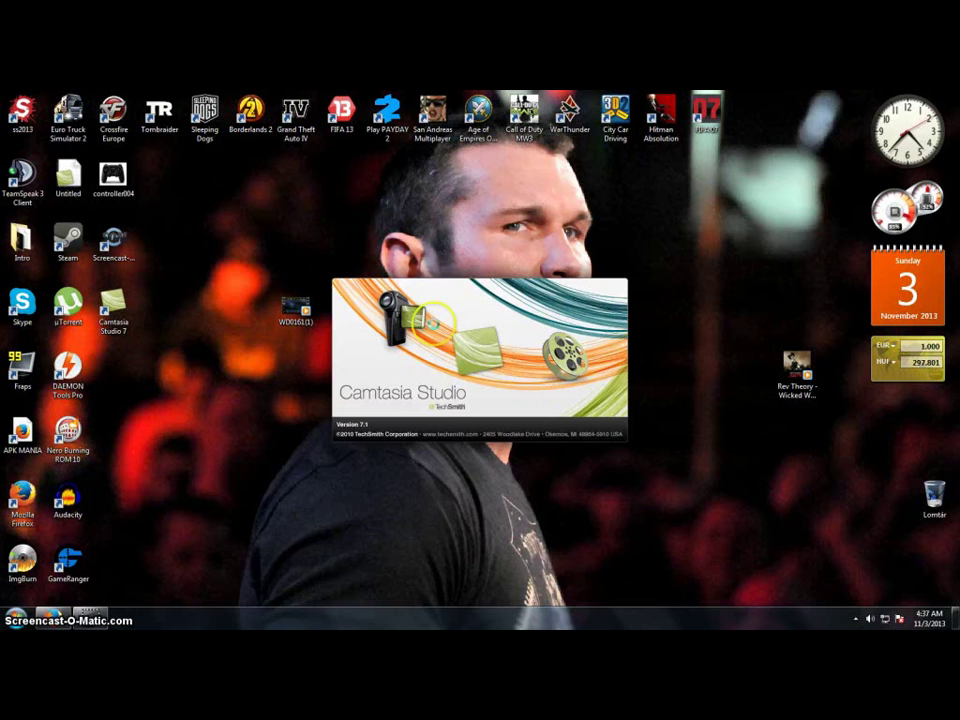
right_click(60, 614)
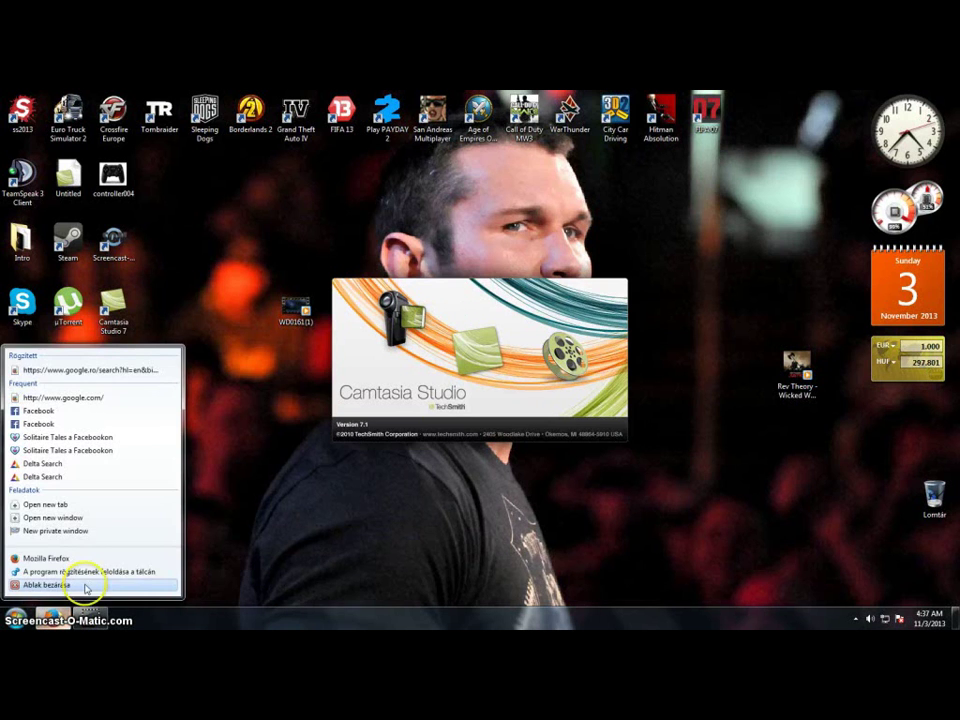
click(85, 585)
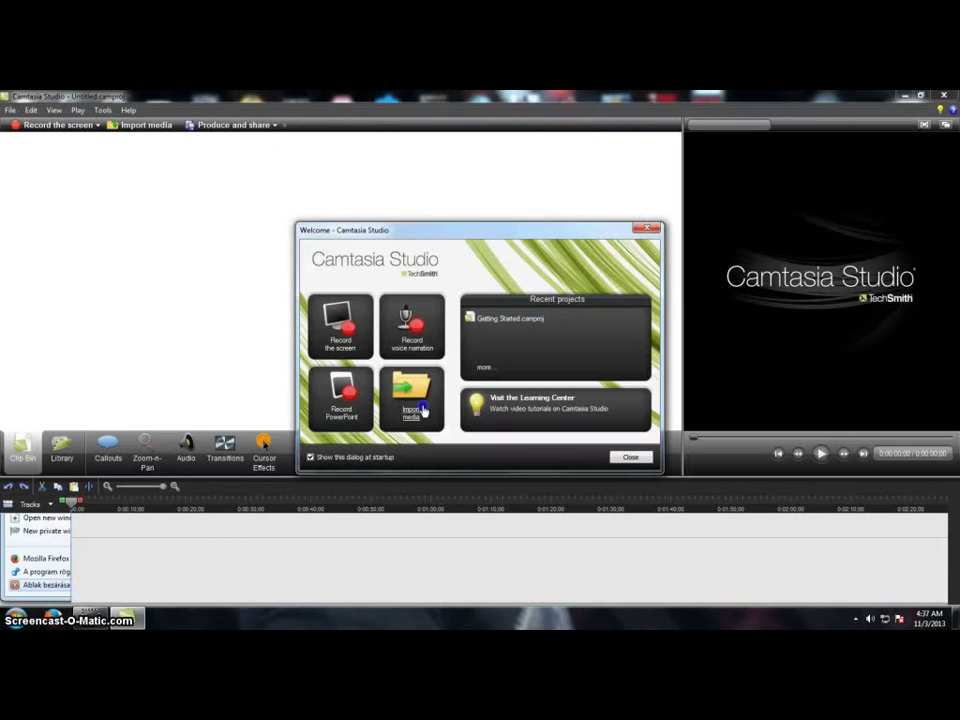
Import the video WD0161(1).wmv into the Camtasia project
click(424, 408)
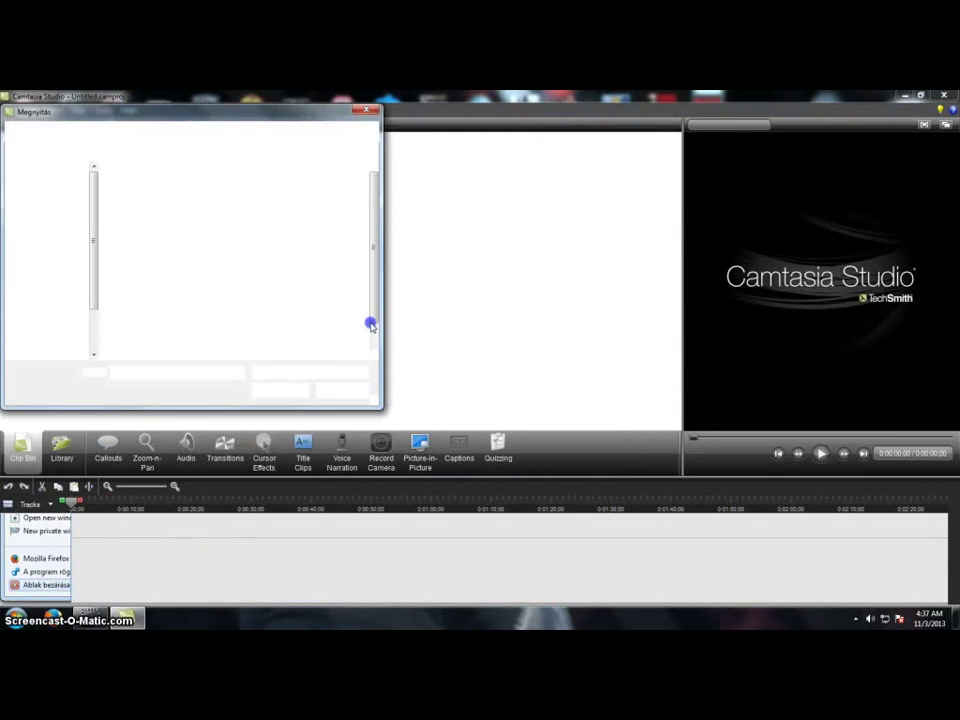
click(284, 340)
click(280, 391)
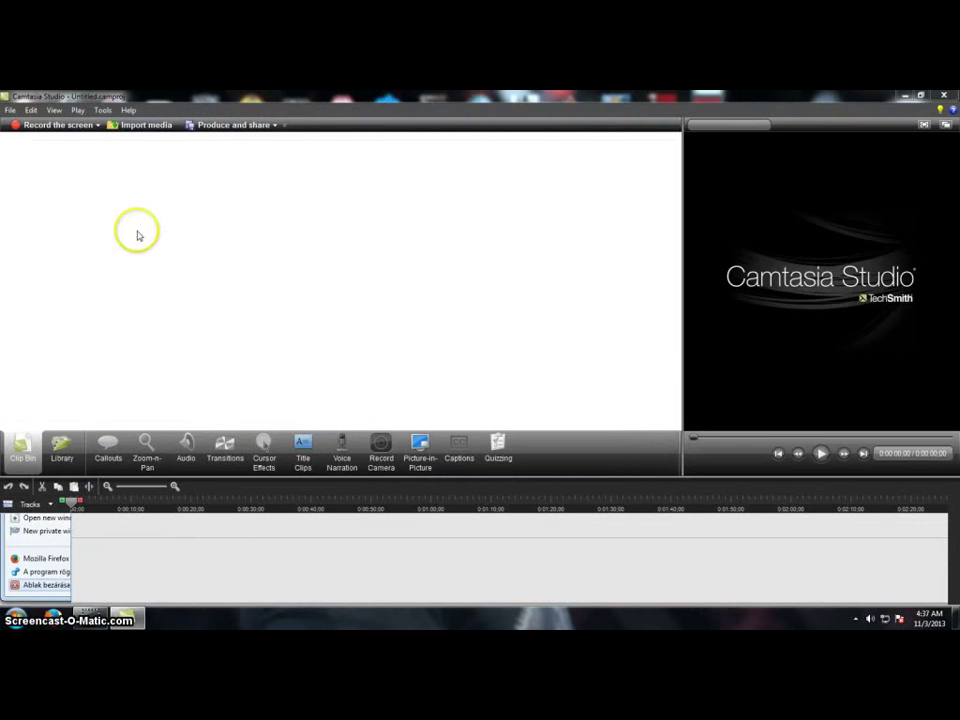
Place WD0161(1).wmv at the start of the Video 1 track and set the editing dimensions to 1024 x 768
drag(60, 163, 85, 535)
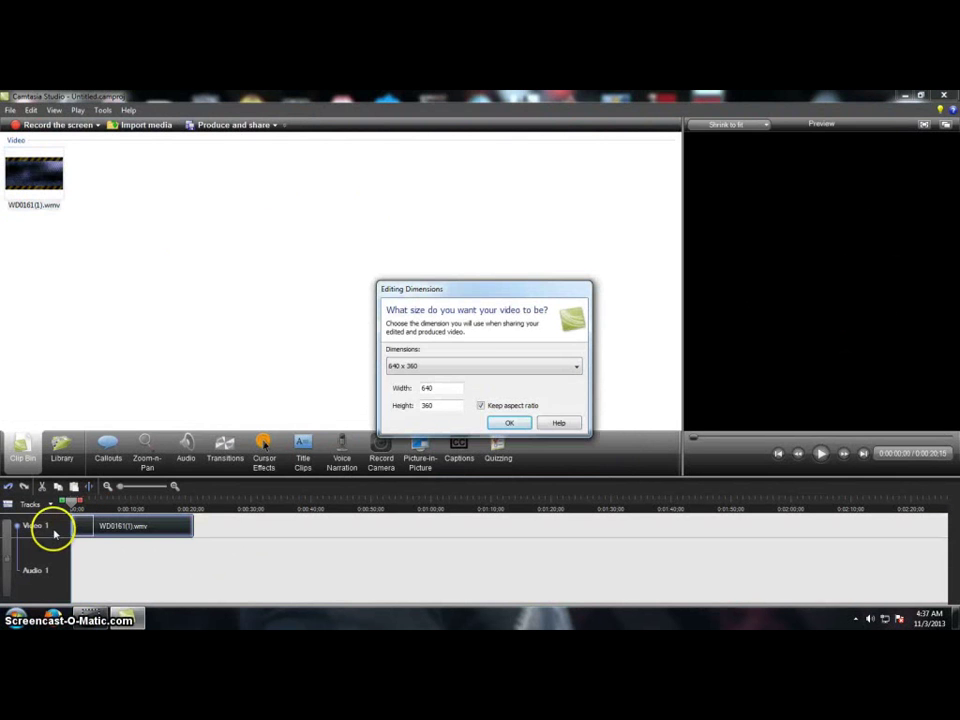
click(574, 366)
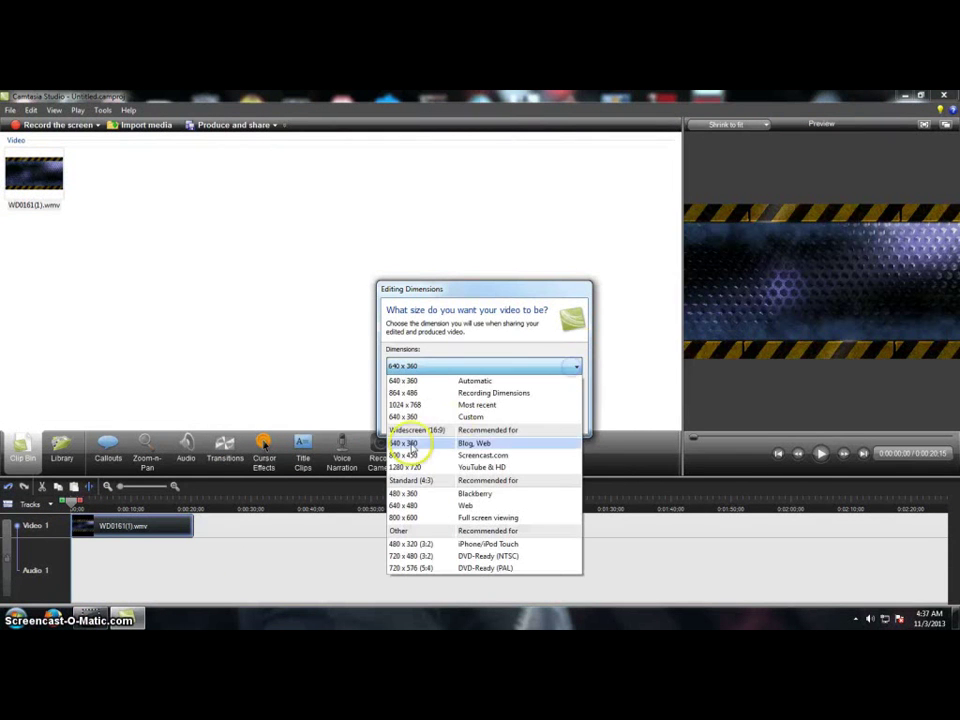
click(420, 405)
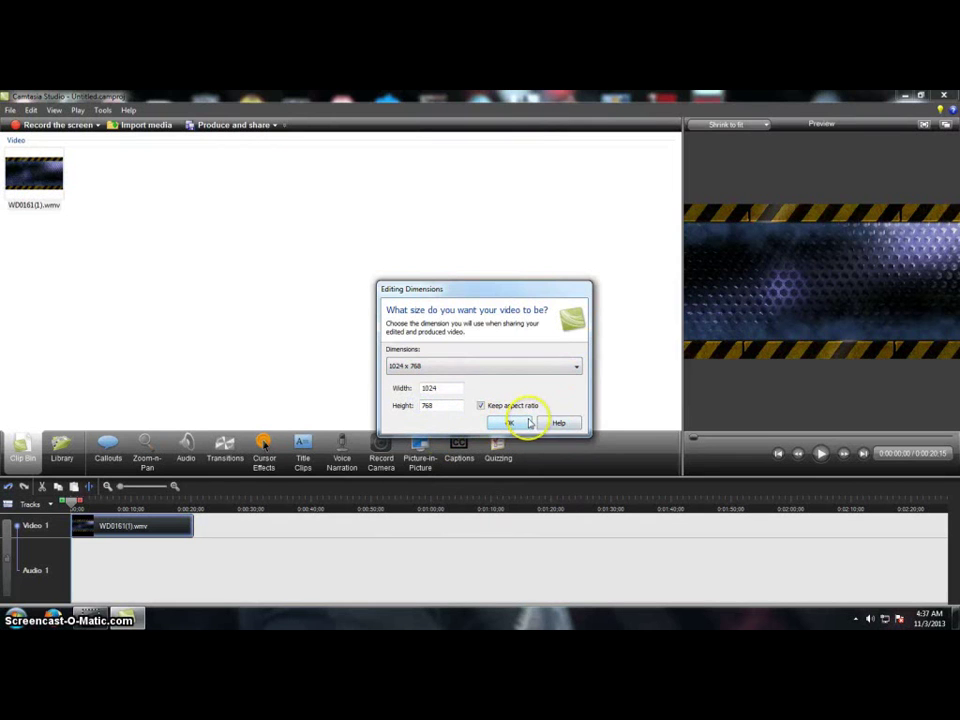
click(522, 423)
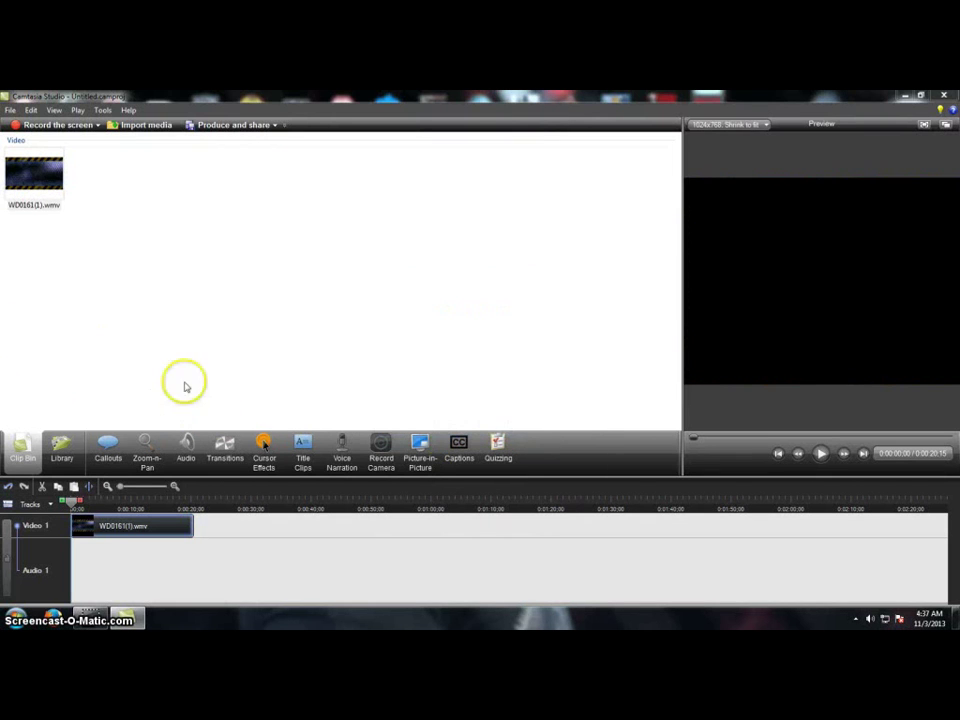
Preview the start of the WD0161(1).wmv clip and return the playhead to the beginning of the timeline
click(820, 455)
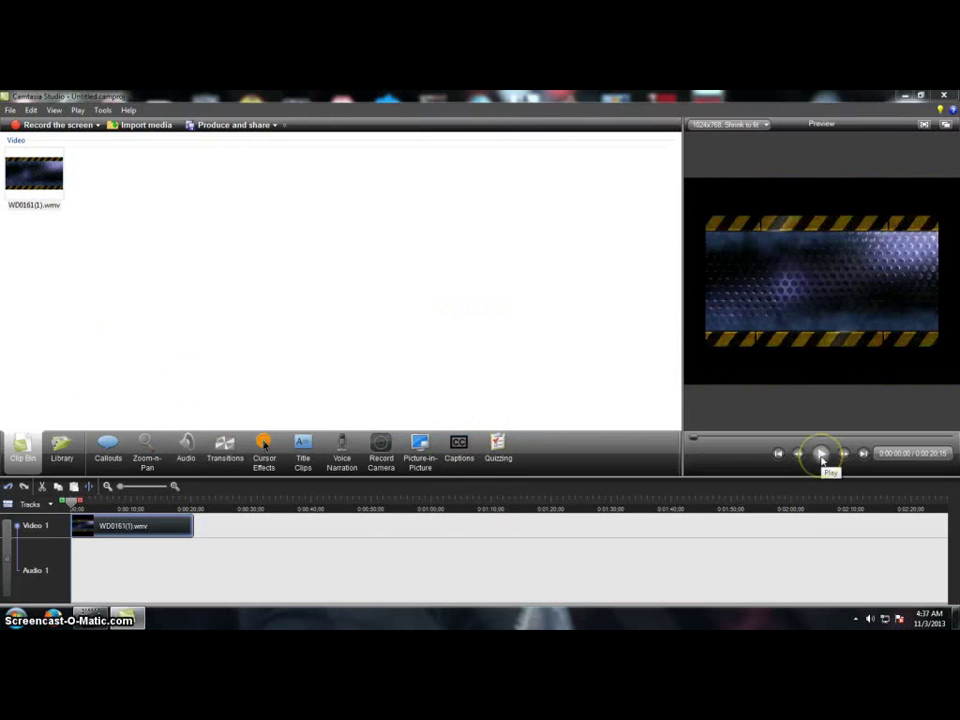
click(821, 455)
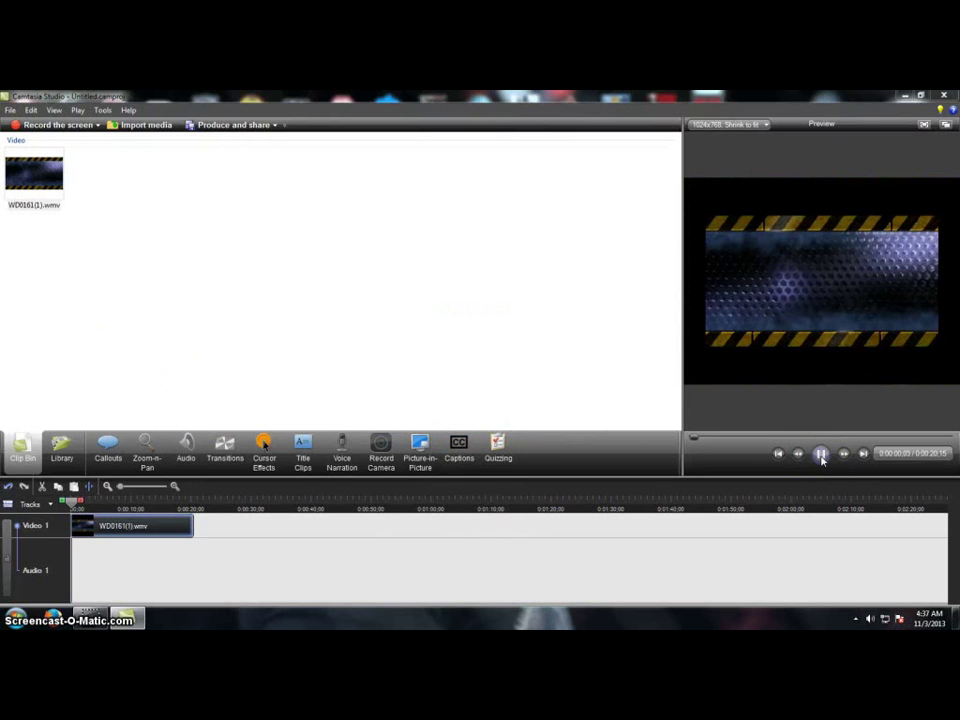
click(821, 455)
drag(88, 508, 74, 503)
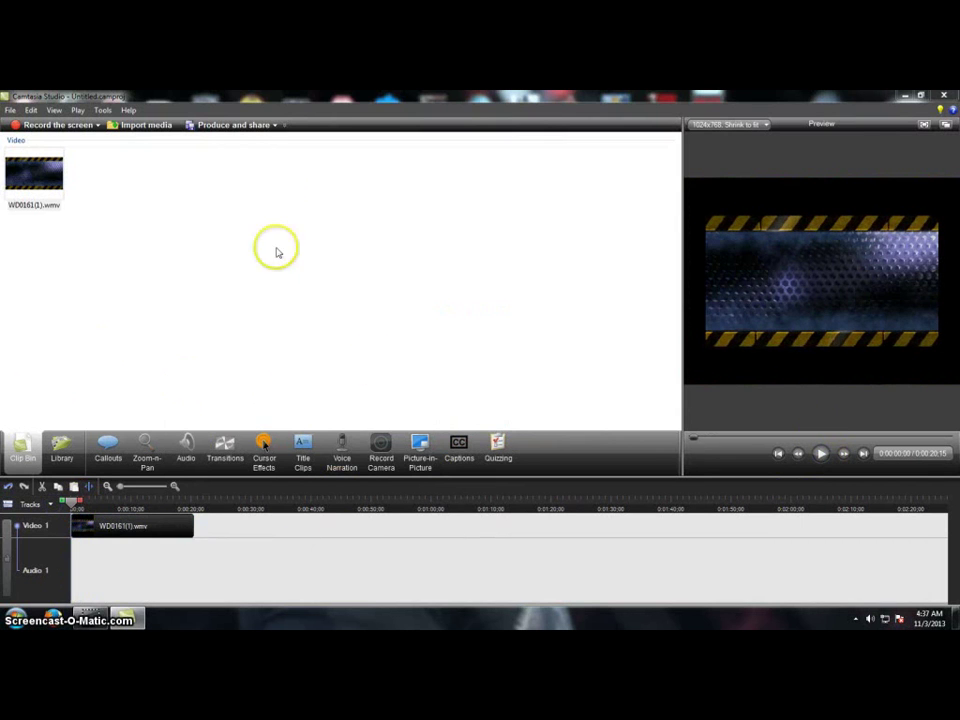
Import the audio file Rev Theory - Wicked Wonderland.mp3 from the desktop, limiting the file list to audio files
click(907, 96)
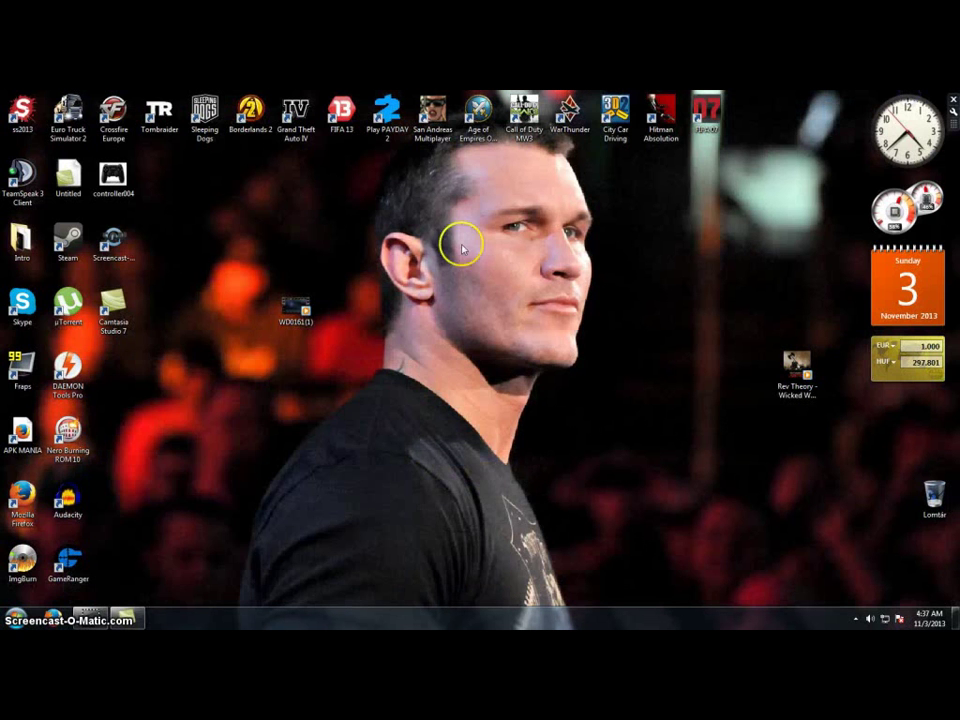
click(123, 617)
click(147, 126)
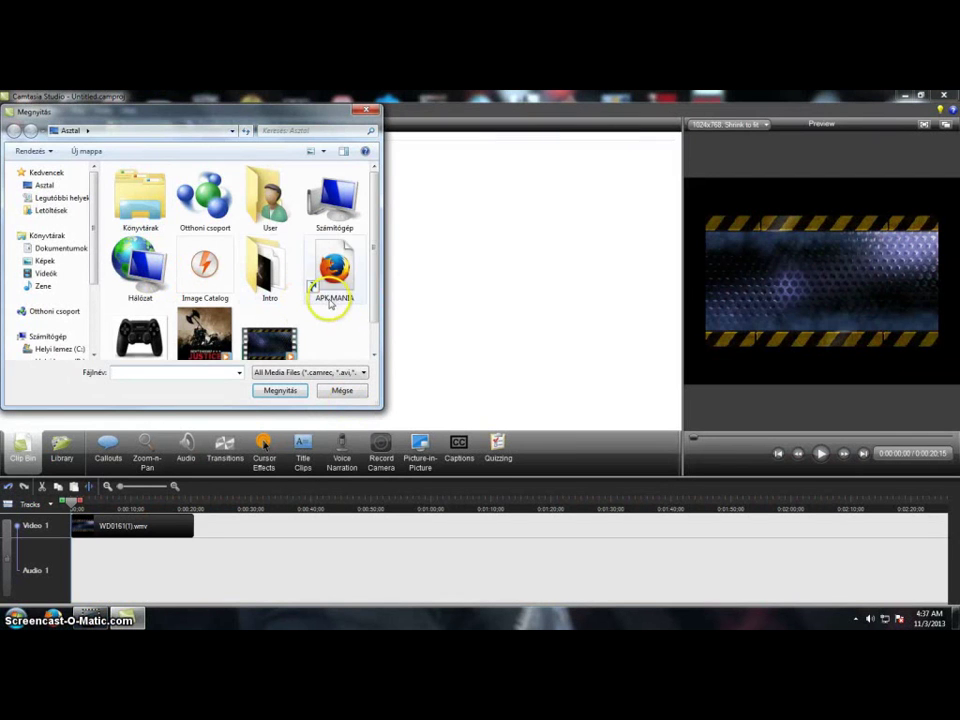
click(360, 372)
click(330, 402)
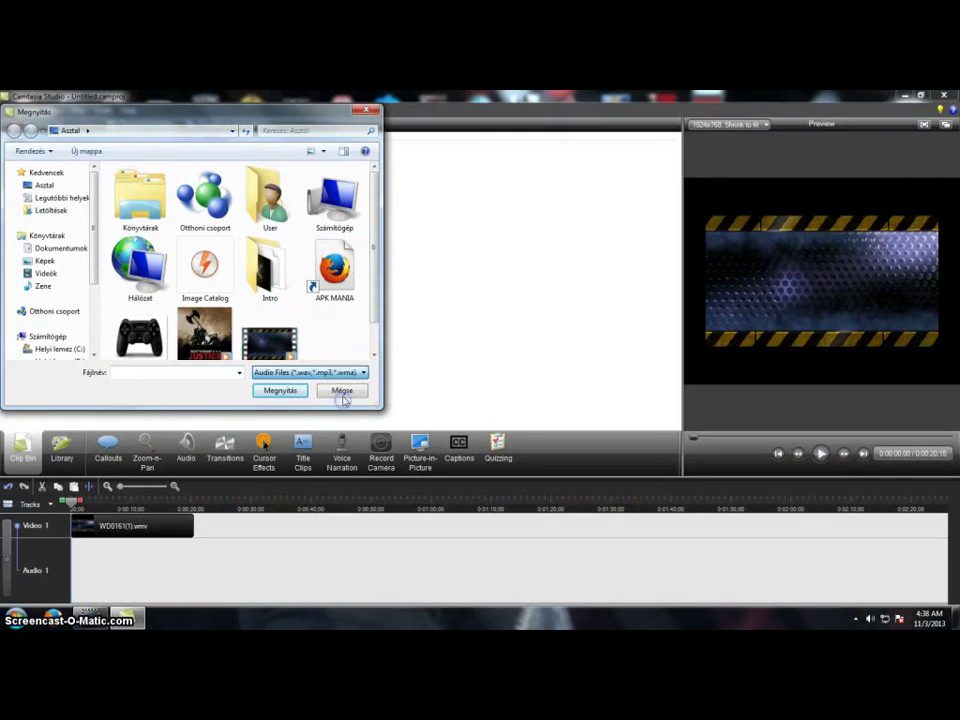
drag(378, 265, 377, 290)
click(141, 322)
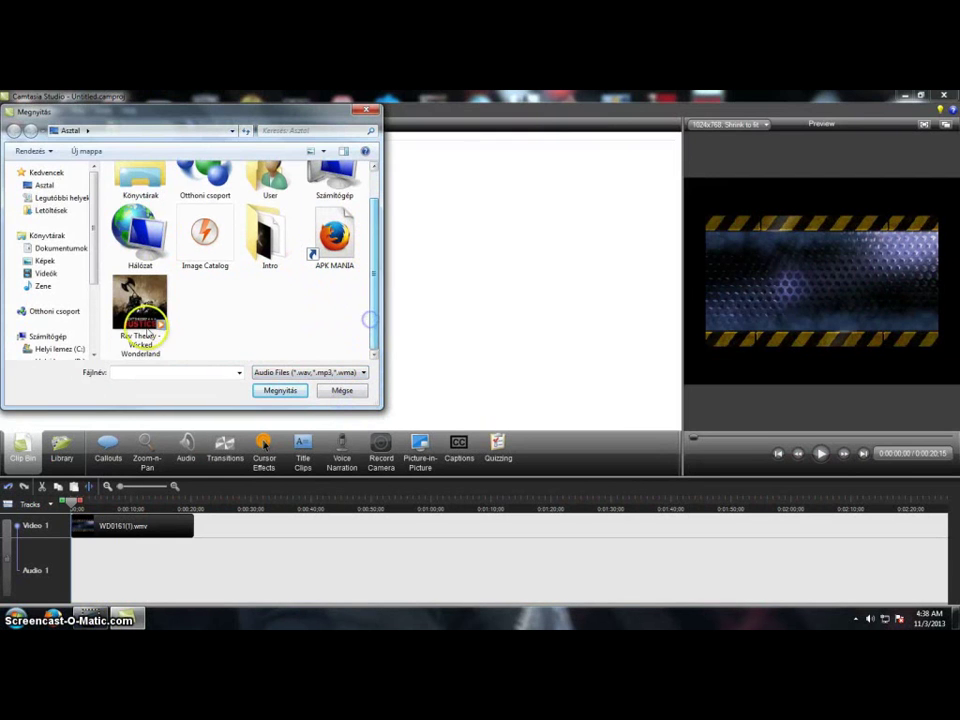
double_click(147, 322)
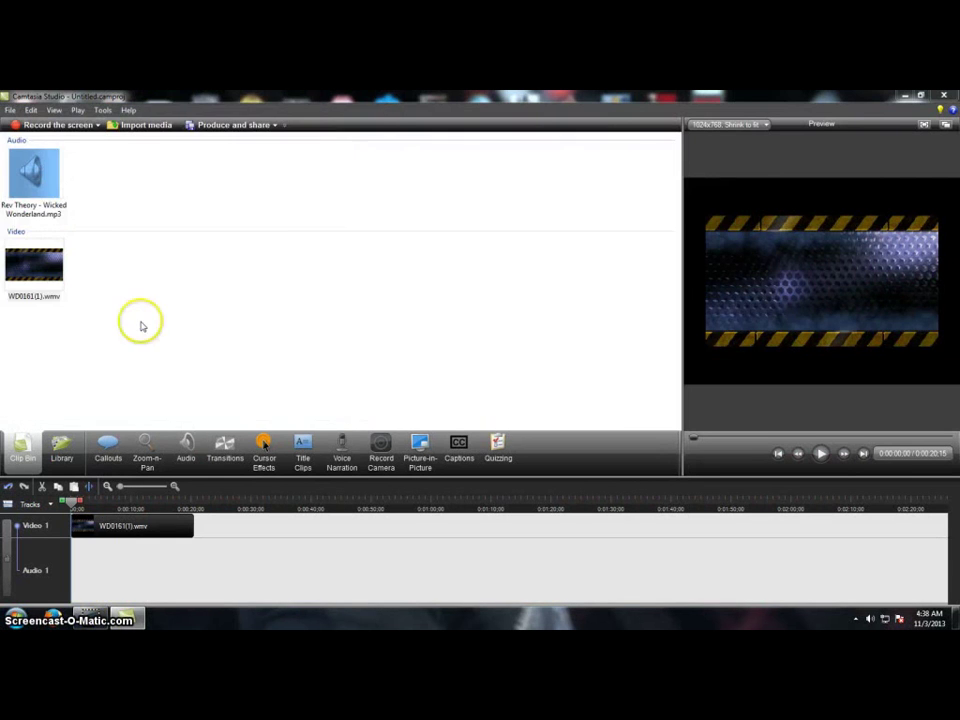
Place Rev Theory - Wicked Wonderland.mp3 at the start of the Audio 2 track
click(44, 192)
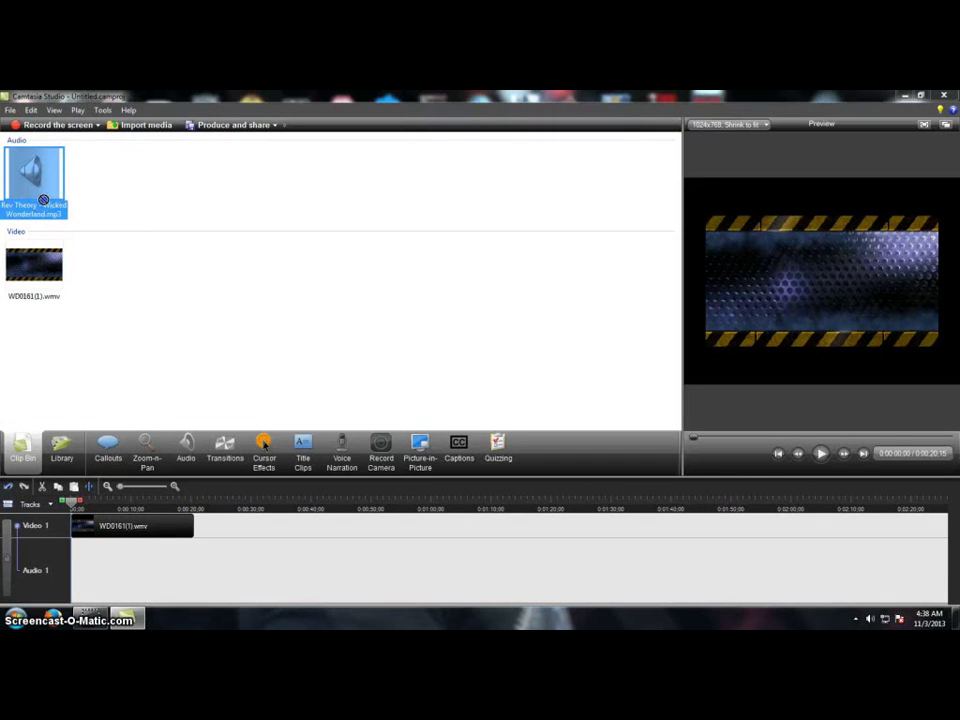
drag(88, 447, 80, 590)
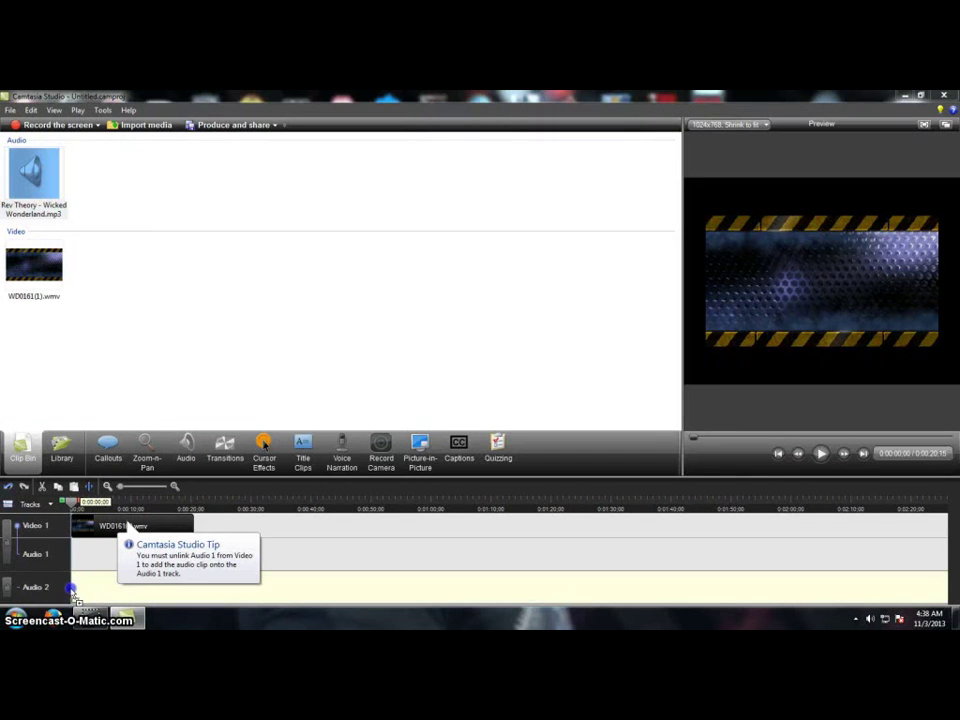
drag(74, 592, 80, 590)
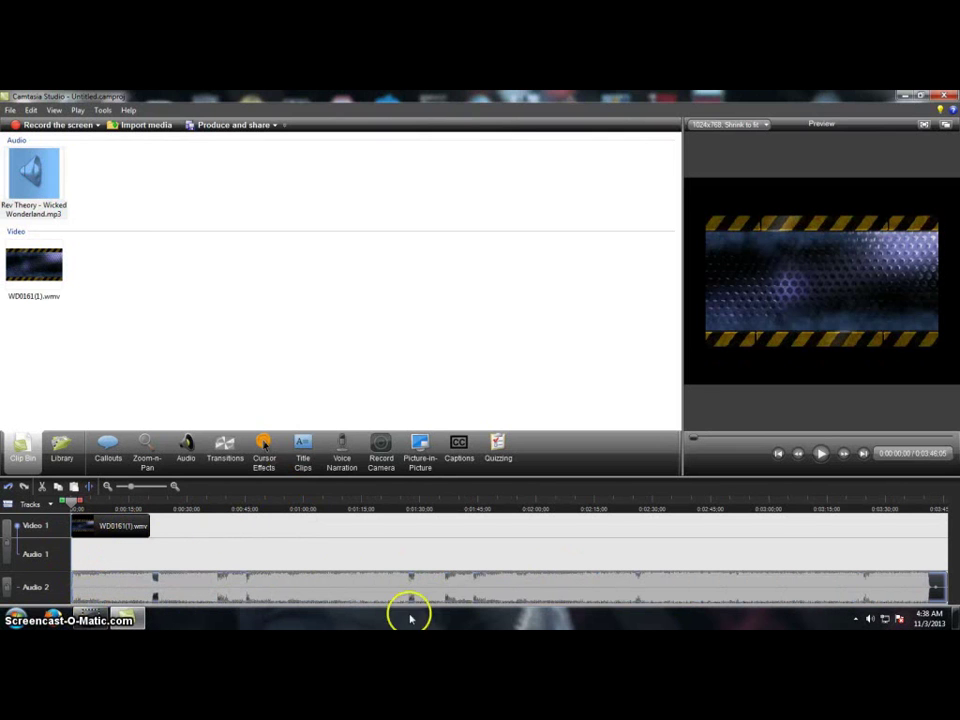
Trim about 21 seconds off the song's beginning, move it to the timeline start and shorten its end to match the video clip
click(175, 502)
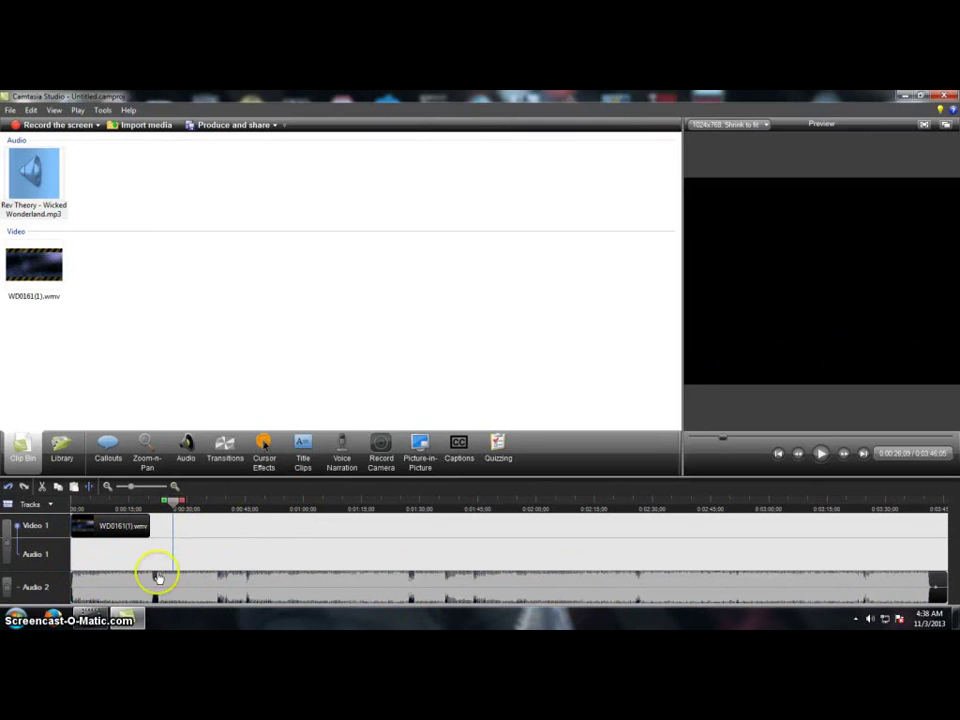
drag(71, 585, 155, 585)
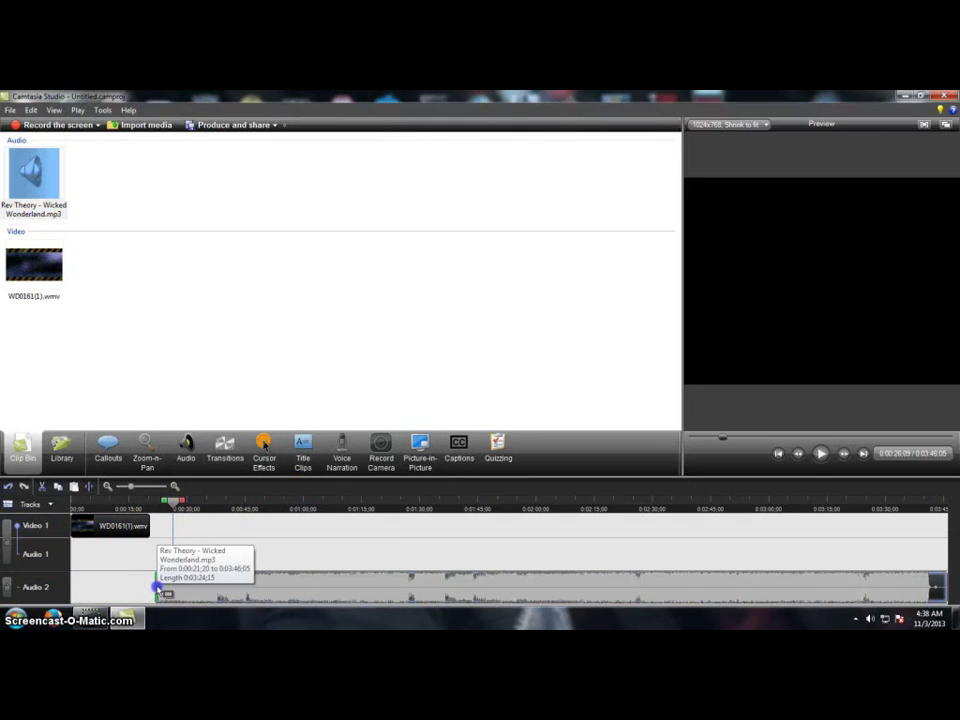
click(893, 573)
drag(943, 583, 934, 584)
drag(459, 573, 105, 583)
click(229, 596)
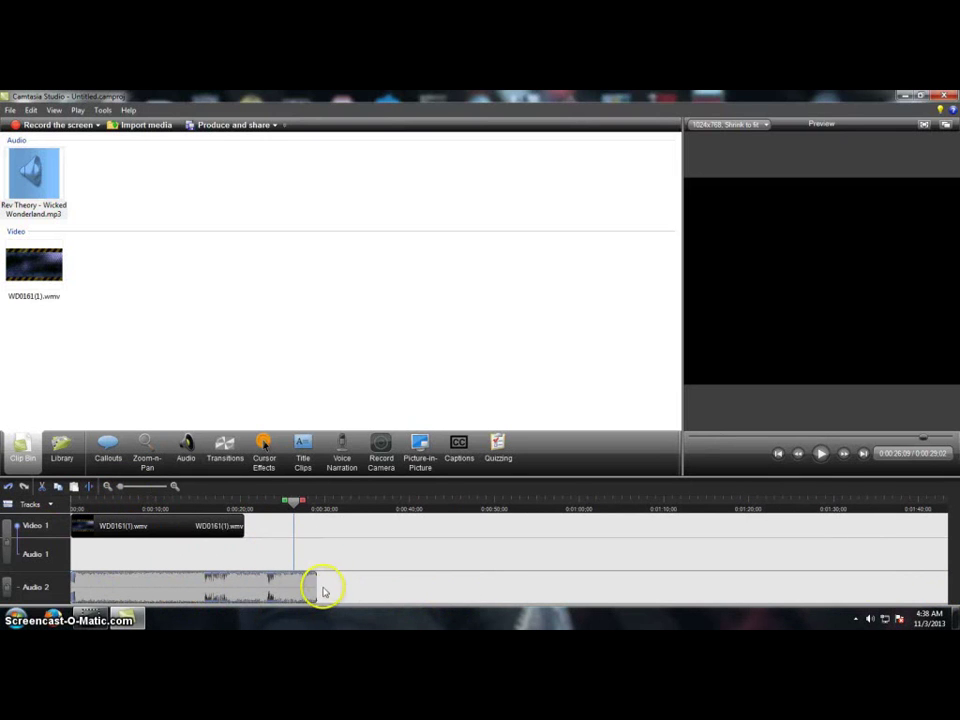
drag(314, 589, 244, 588)
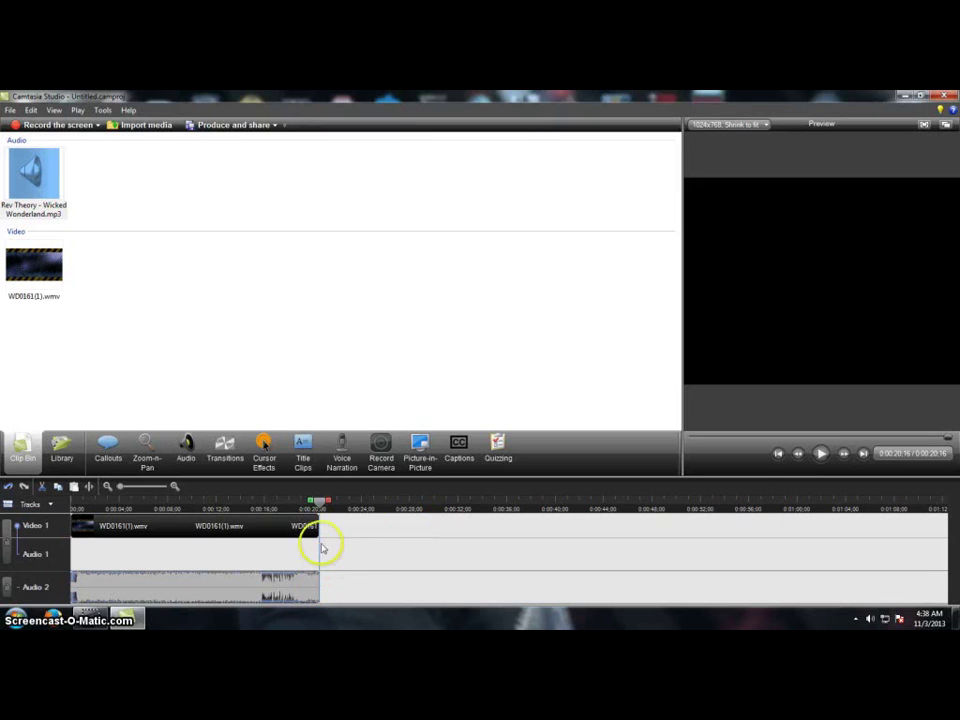
Add a burst-shaped text callout at about 2 seconds on the timeline
drag(319, 501, 92, 500)
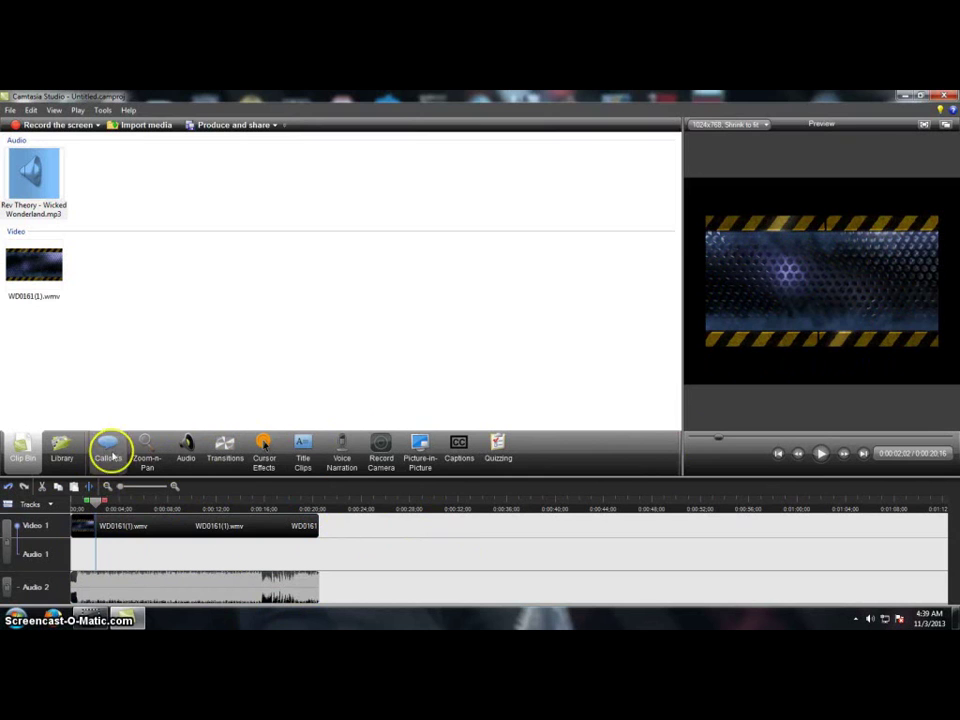
click(110, 450)
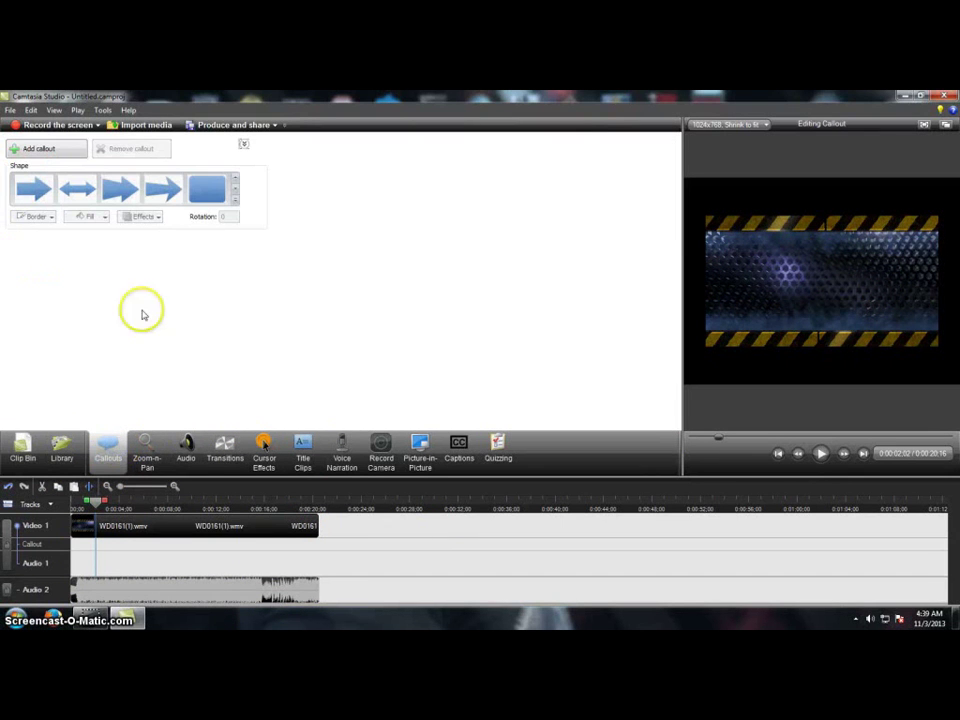
click(236, 203)
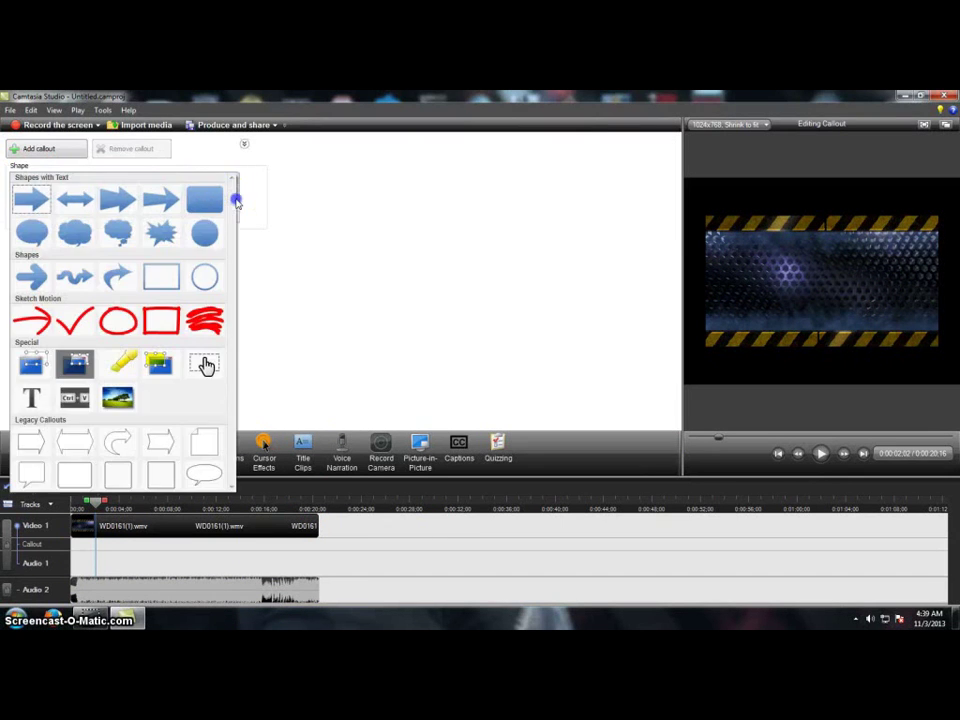
click(165, 234)
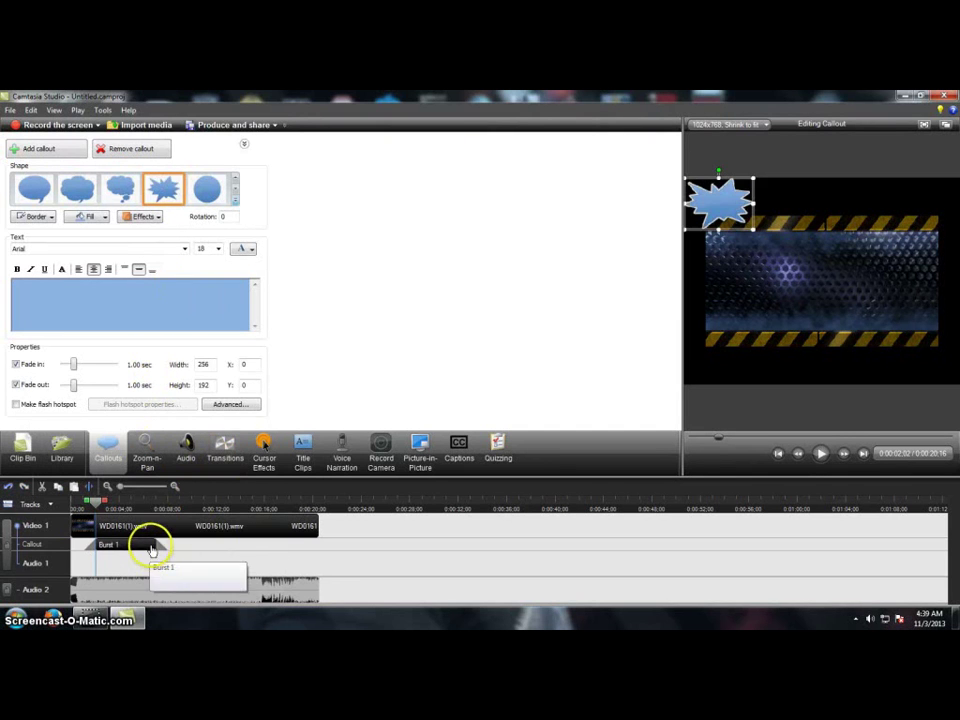
Move the burst callout to the middle of the video and enlarge it to about 601 x 381
drag(729, 204, 825, 278)
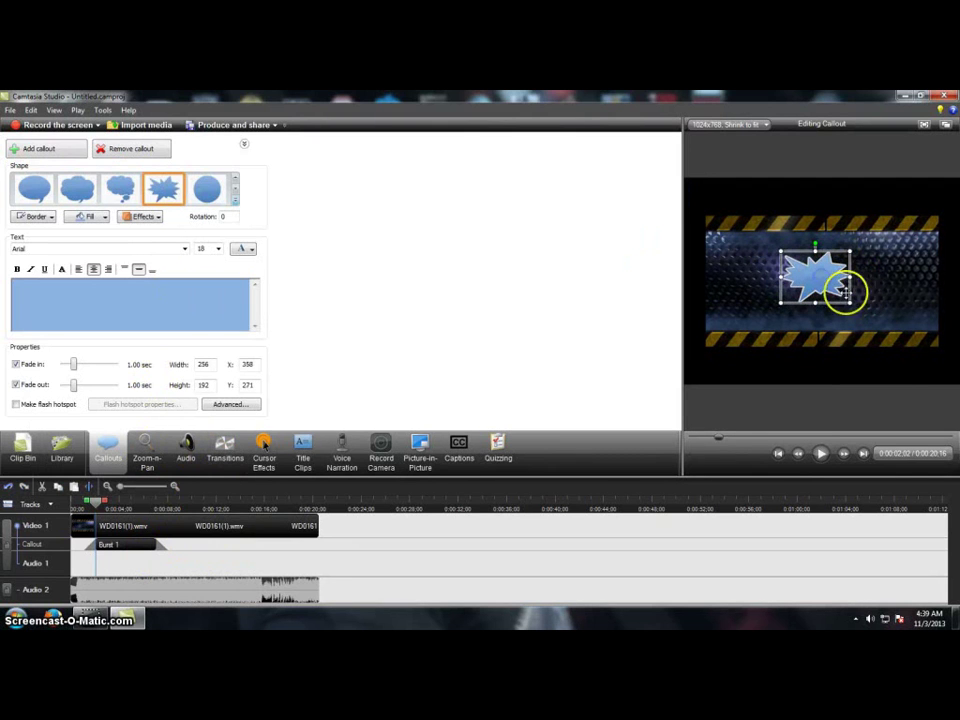
drag(846, 292, 900, 332)
drag(779, 250, 737, 227)
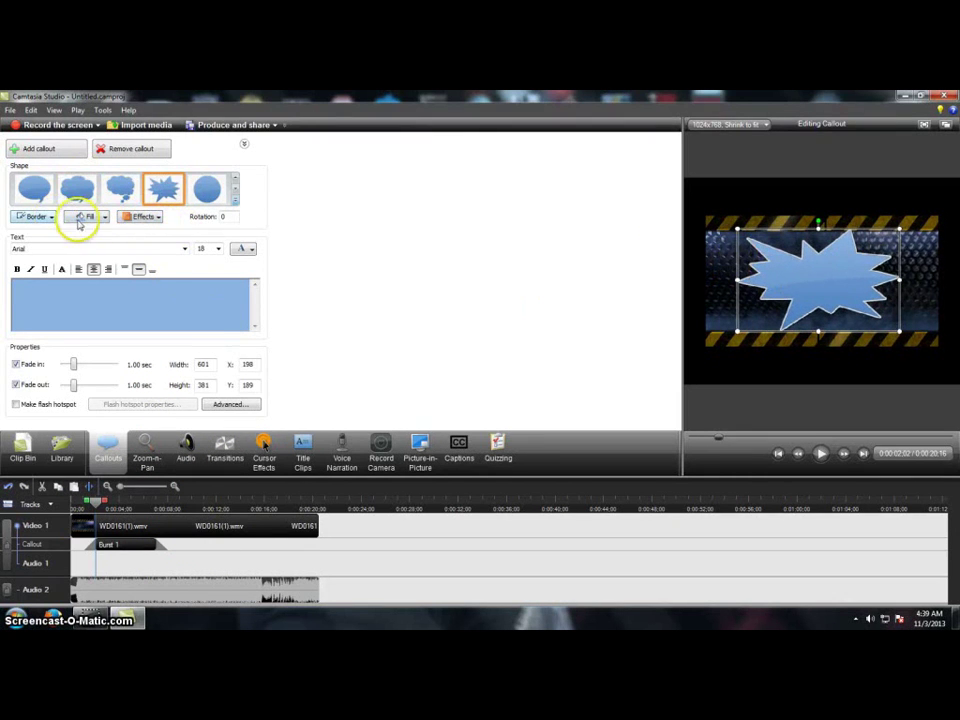
Try to change the callout text's font to a more decorative one such as Brush Script MT
click(183, 249)
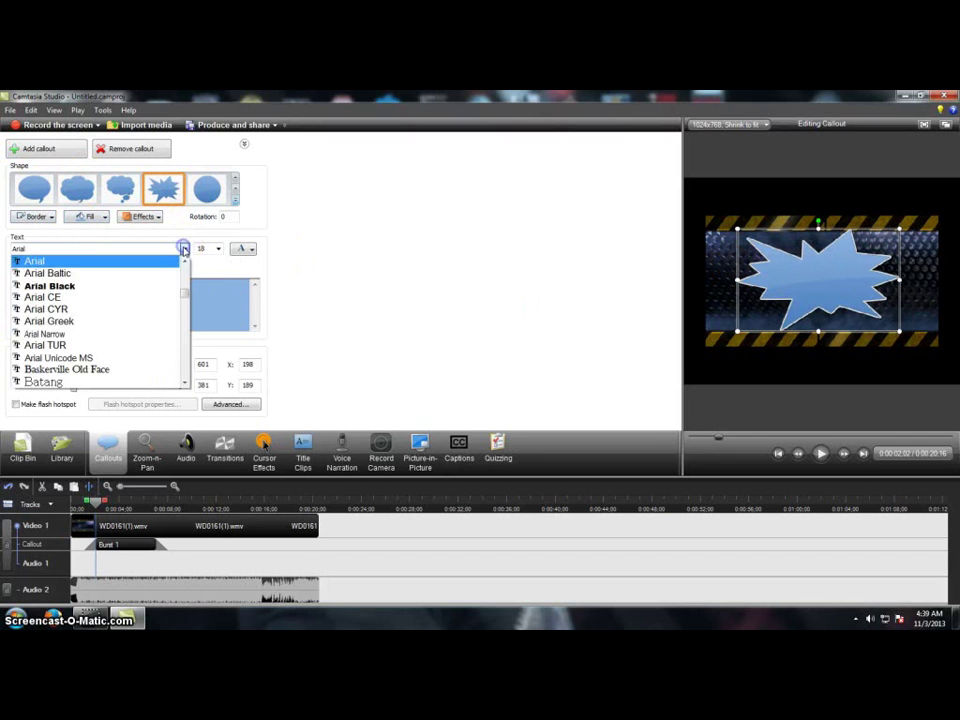
scroll(48, 296, down, 4)
scroll(48, 296, down, 2)
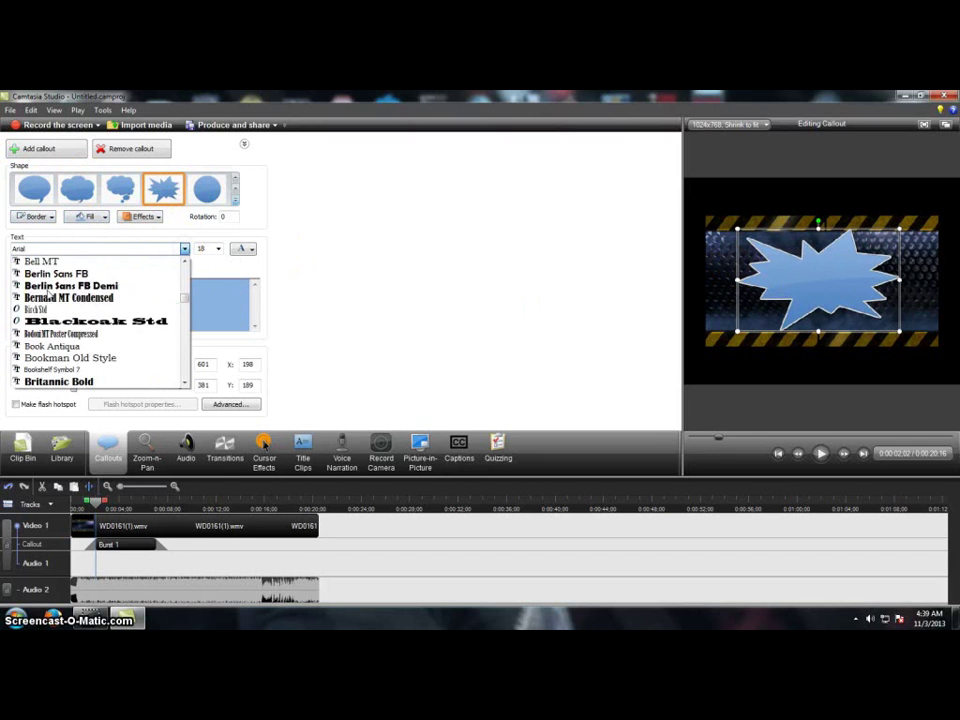
scroll(79, 330, down, 4)
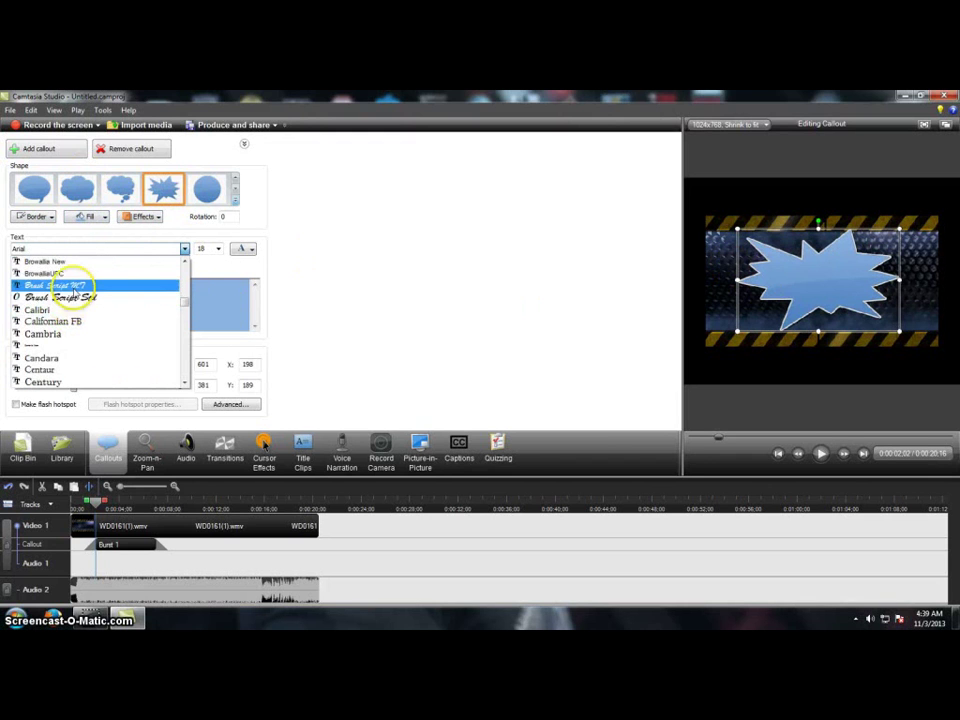
click(73, 286)
click(64, 296)
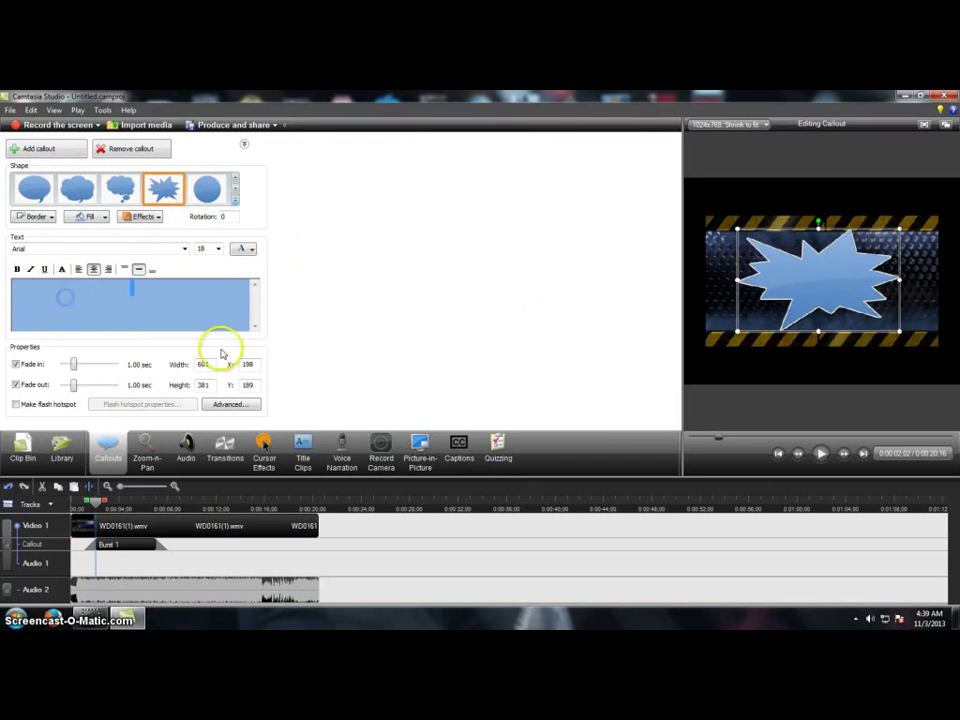
click(177, 251)
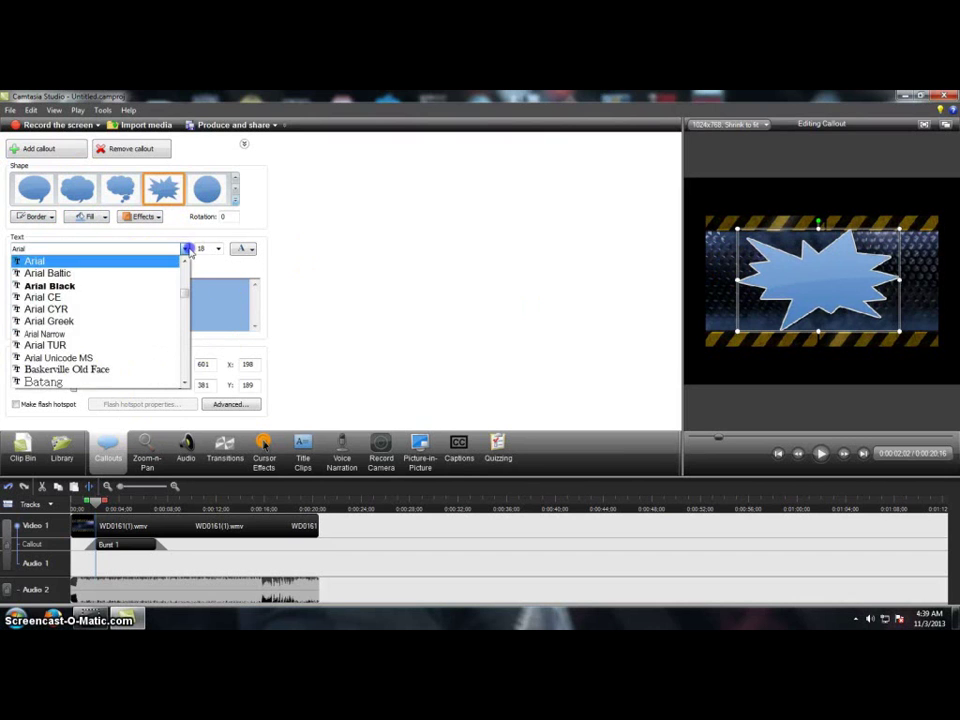
scroll(111, 315, down, 3)
scroll(114, 368, down, 6)
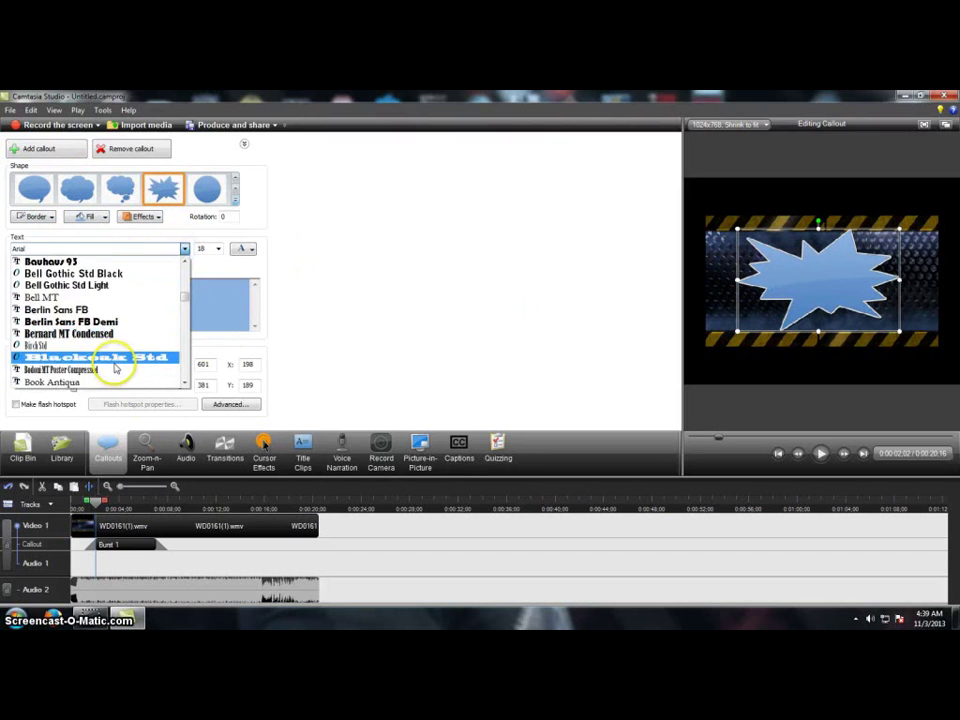
click(111, 322)
Enter GlaZerTV as the burst callout's text and set its font size to 72
click(100, 303)
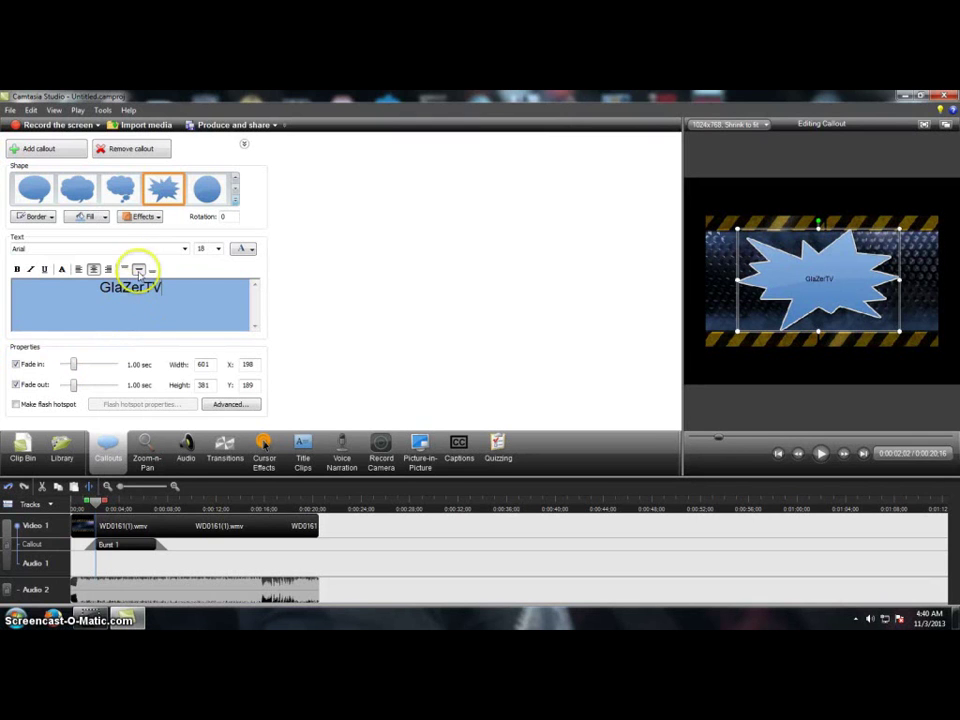
click(218, 248)
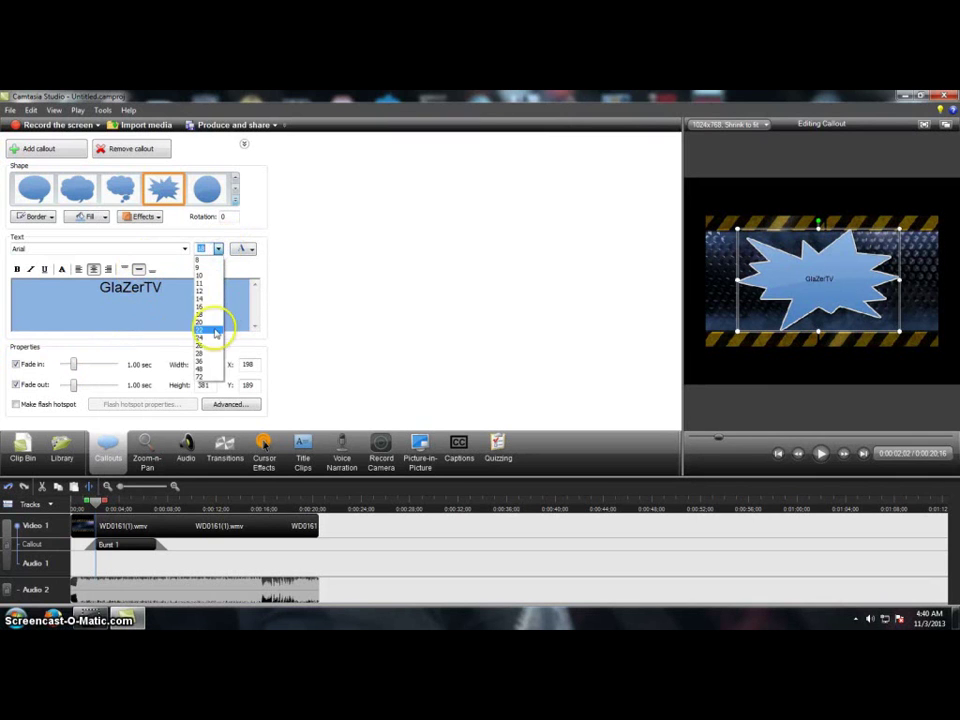
click(180, 295)
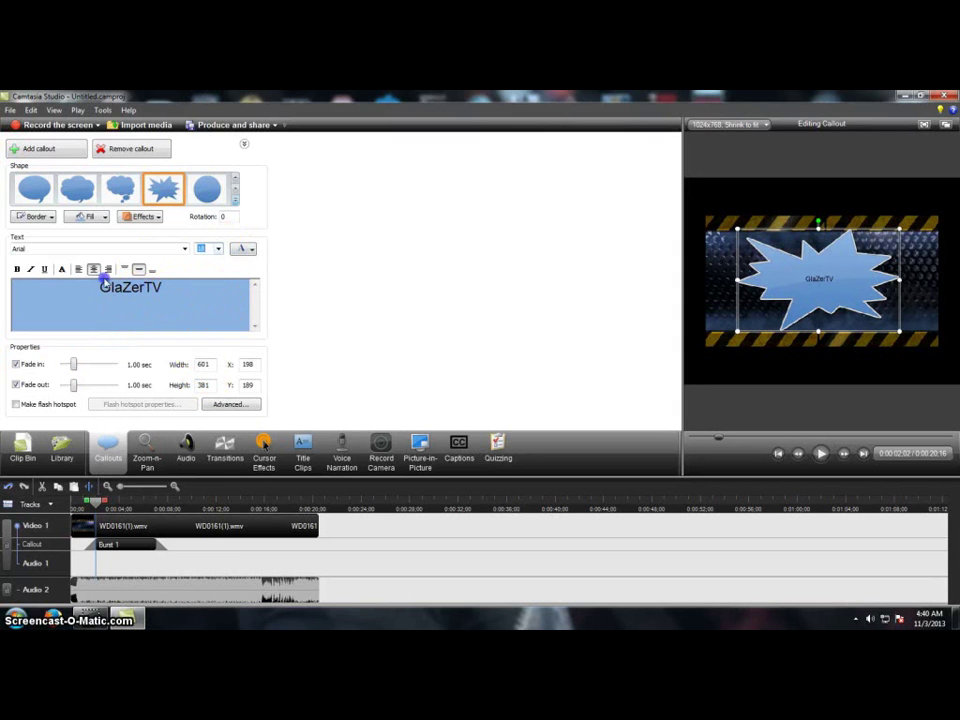
drag(157, 289, 89, 283)
click(217, 248)
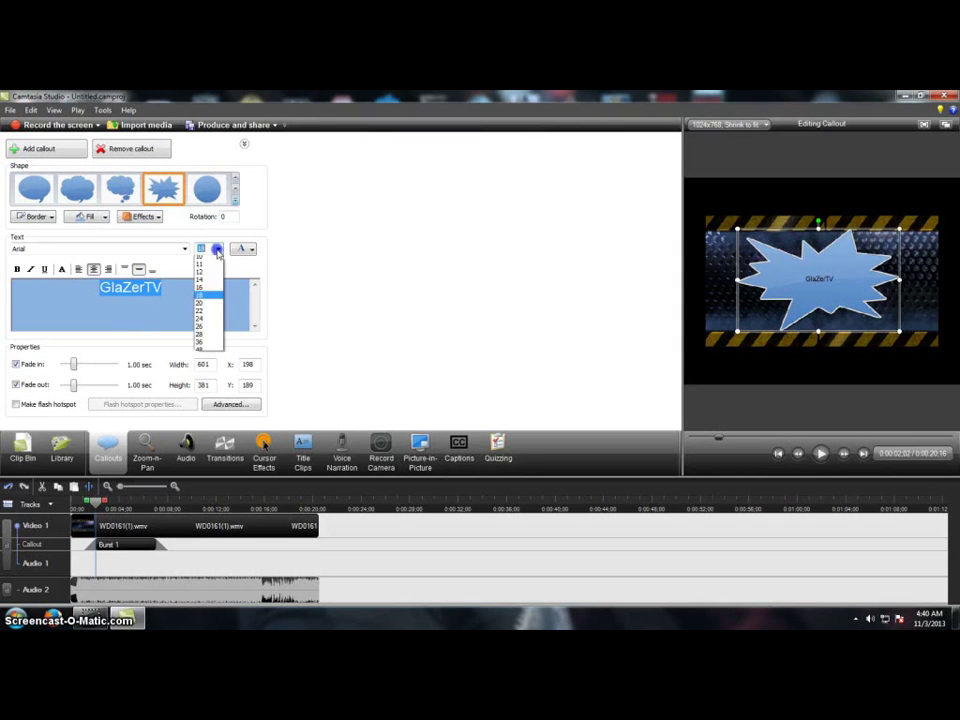
click(209, 355)
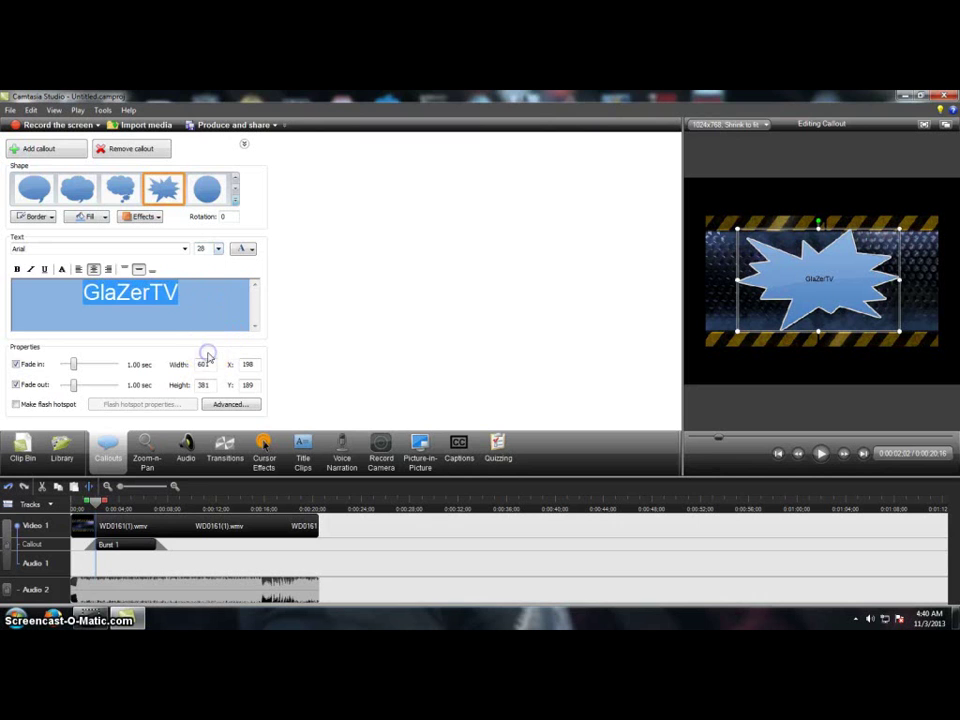
click(217, 249)
click(207, 368)
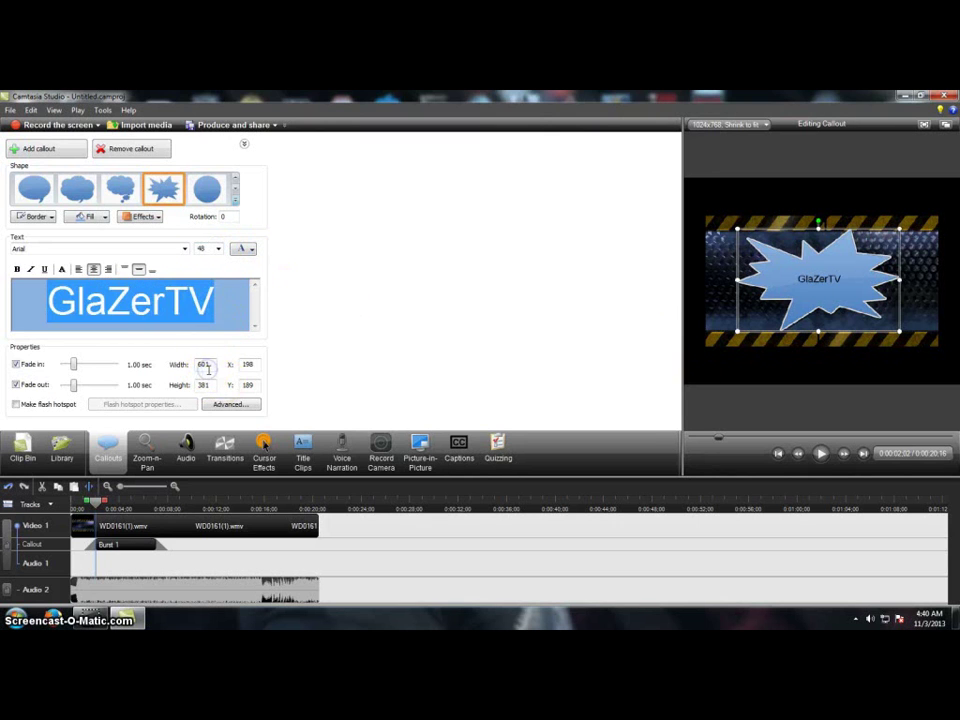
click(217, 249)
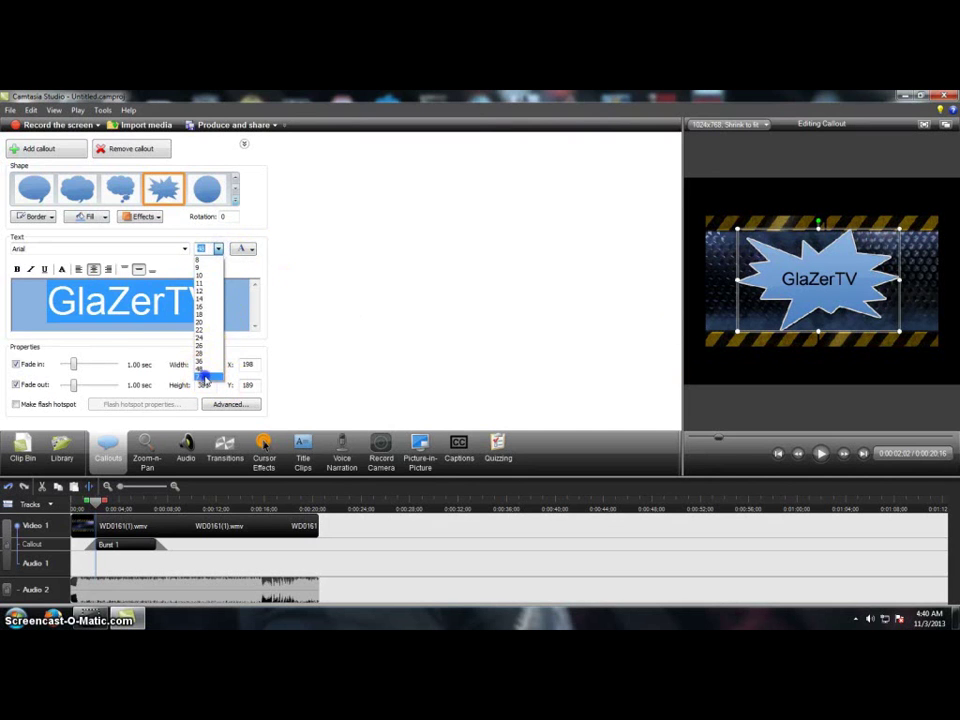
click(204, 376)
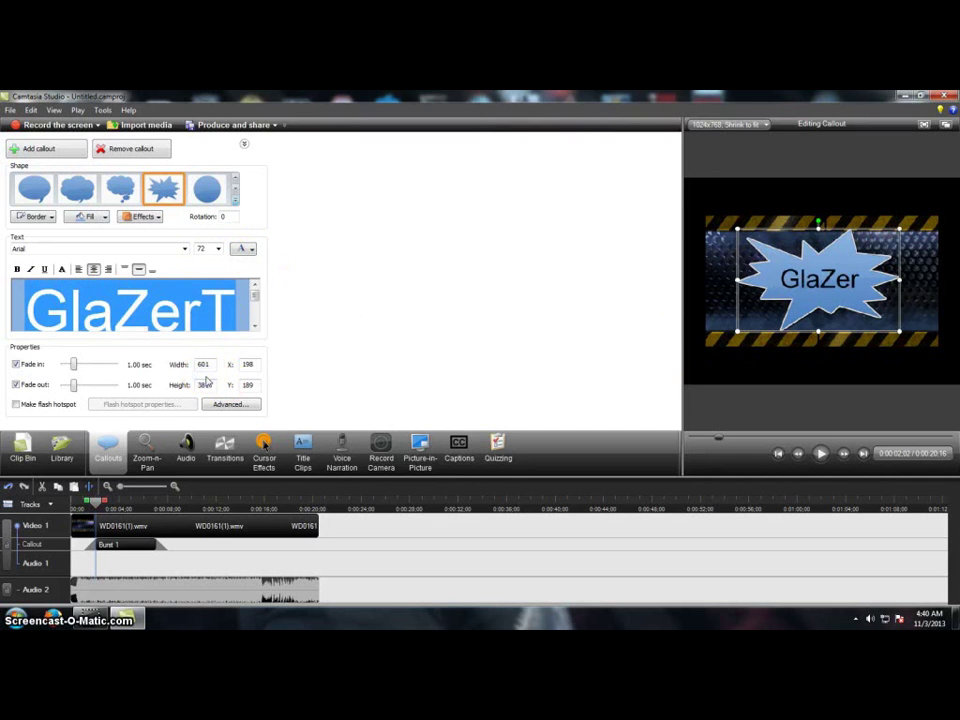
Set the font size of the burst callout's GlaZerTV text to 48
click(217, 249)
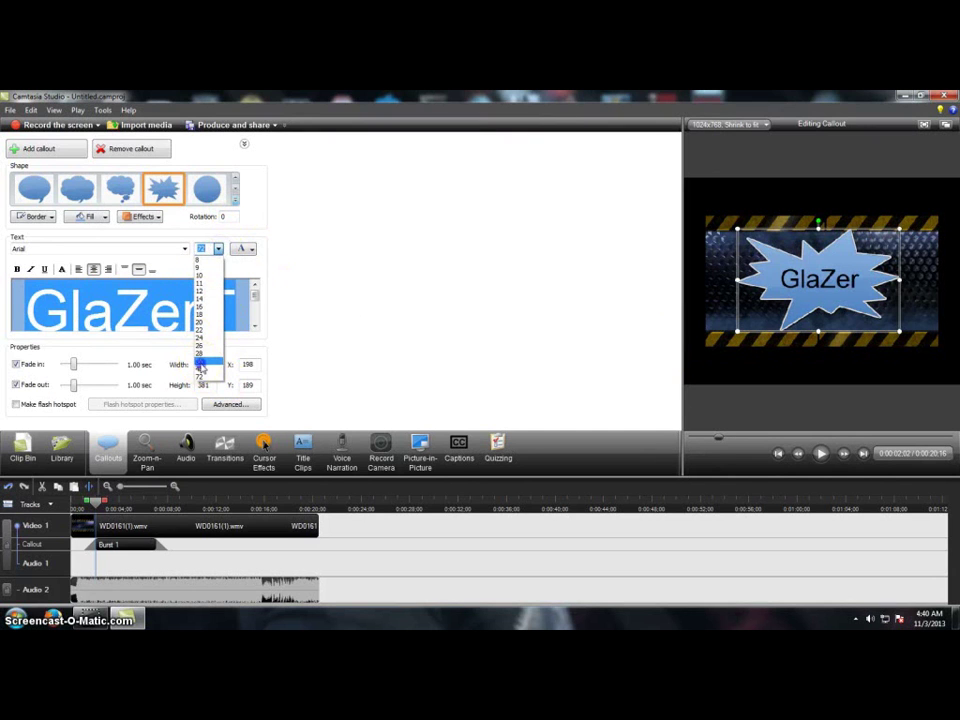
click(200, 369)
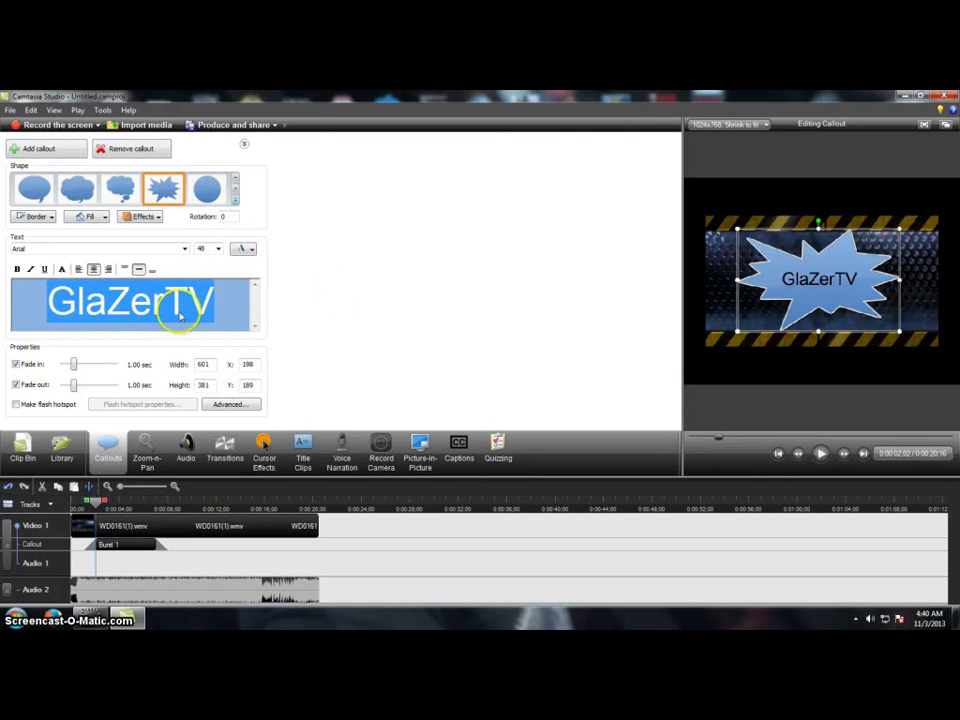
click(360, 297)
click(240, 291)
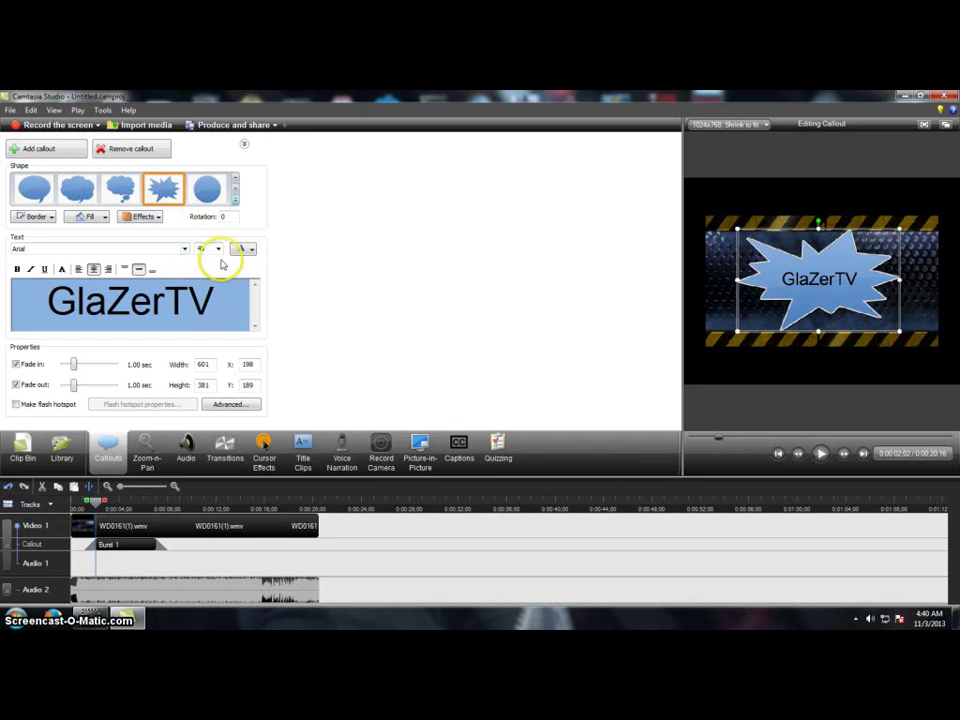
Change the colour of the whole GlaZerTV callout text to dark red
click(250, 249)
click(258, 272)
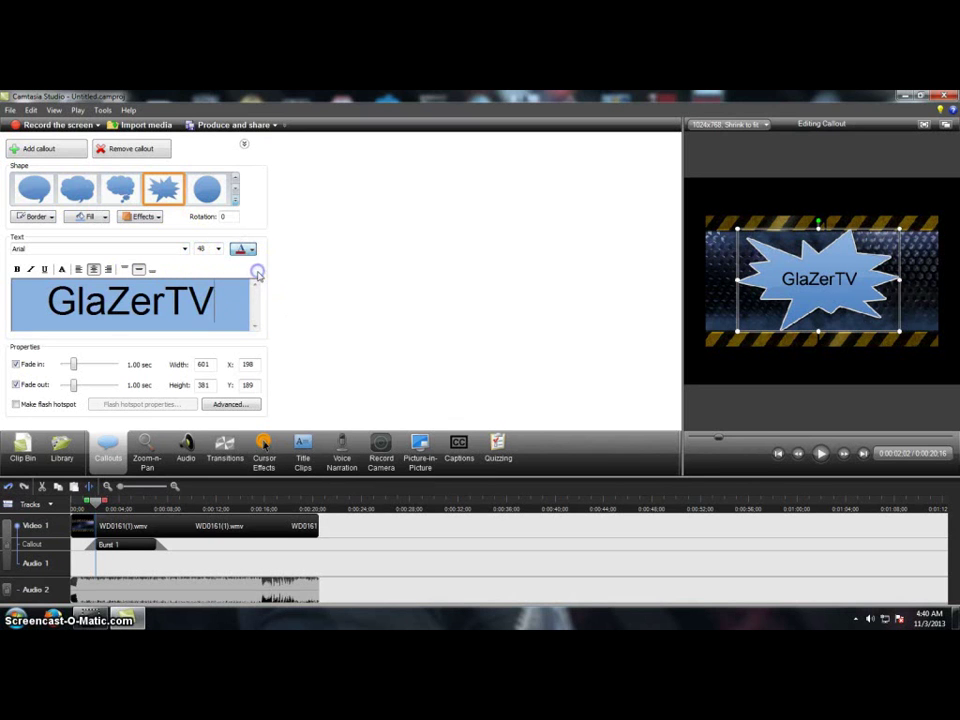
drag(225, 311, 42, 310)
click(248, 252)
click(257, 275)
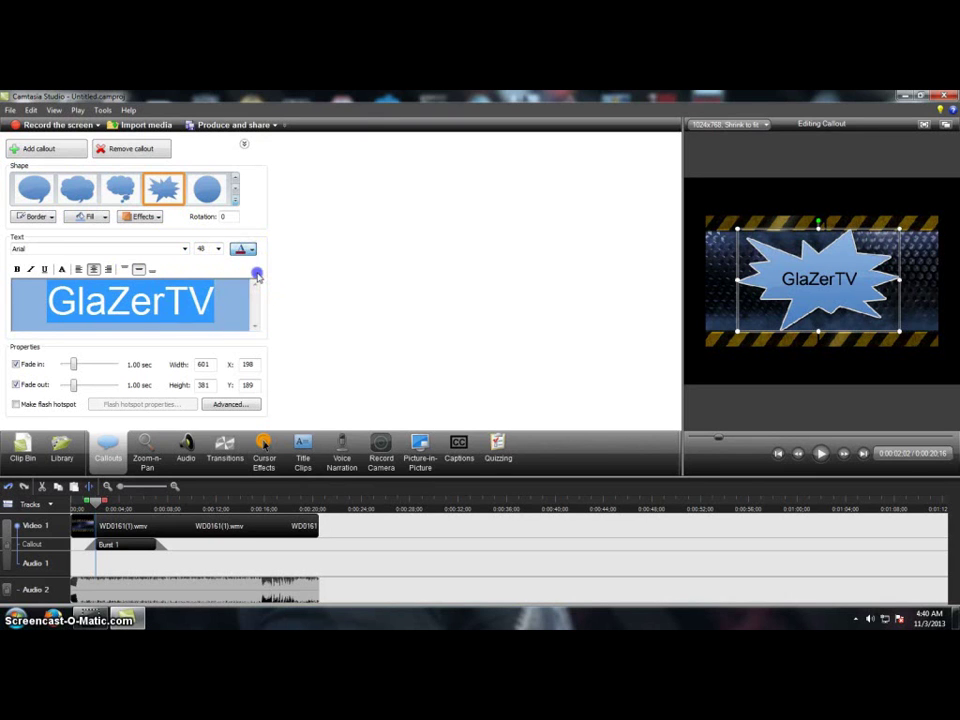
click(249, 249)
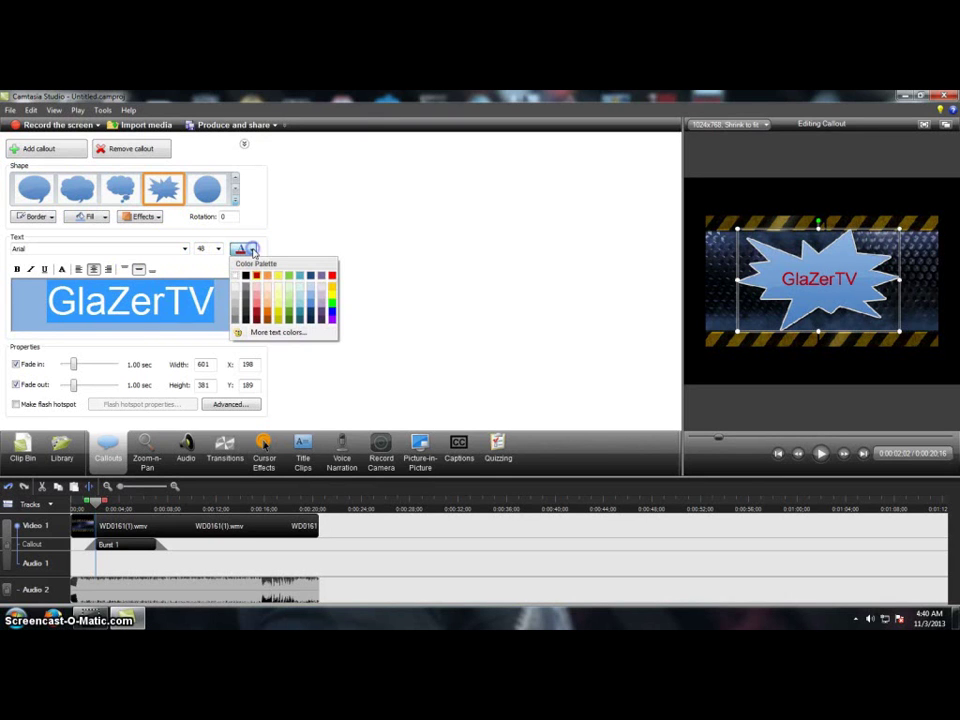
click(250, 249)
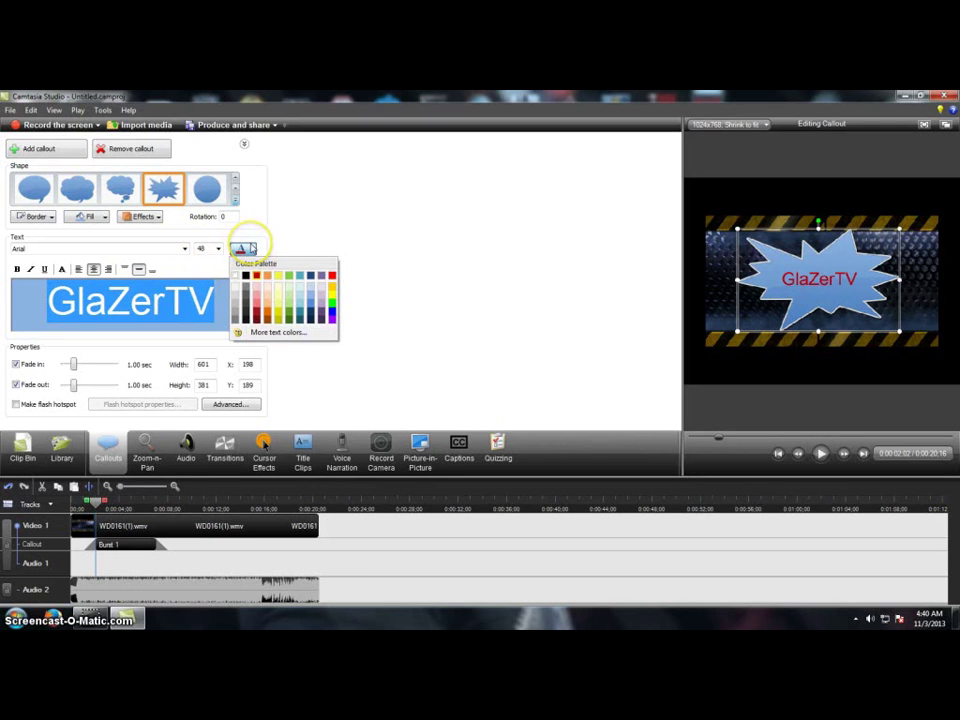
click(250, 249)
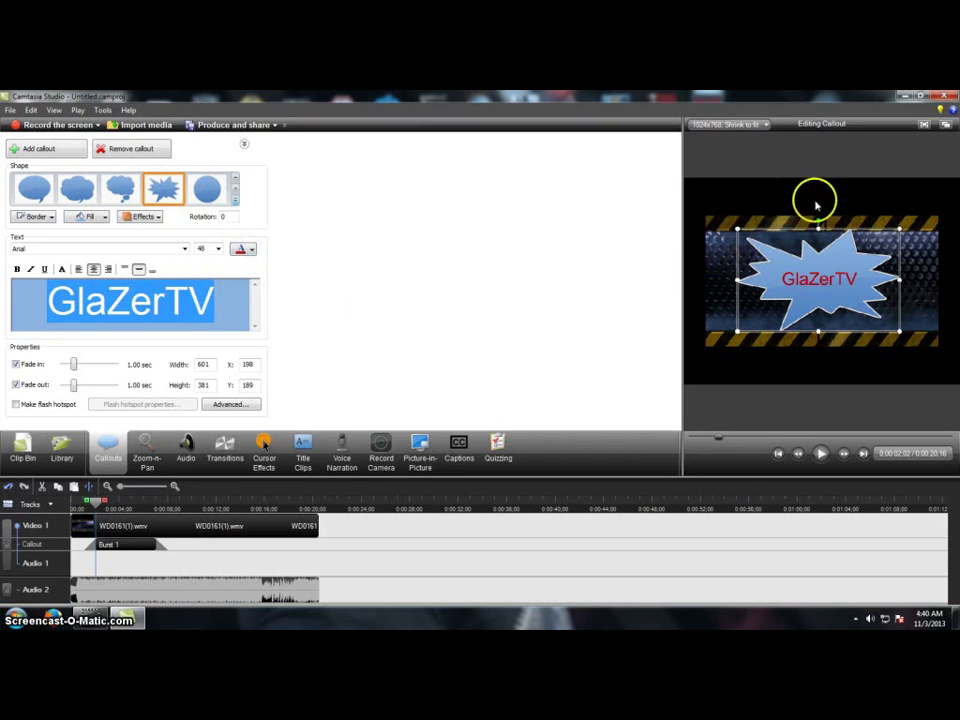
Tilt the burst callout clockwise to a rotation of about 339 and keep it selected
drag(819, 220, 843, 212)
click(831, 279)
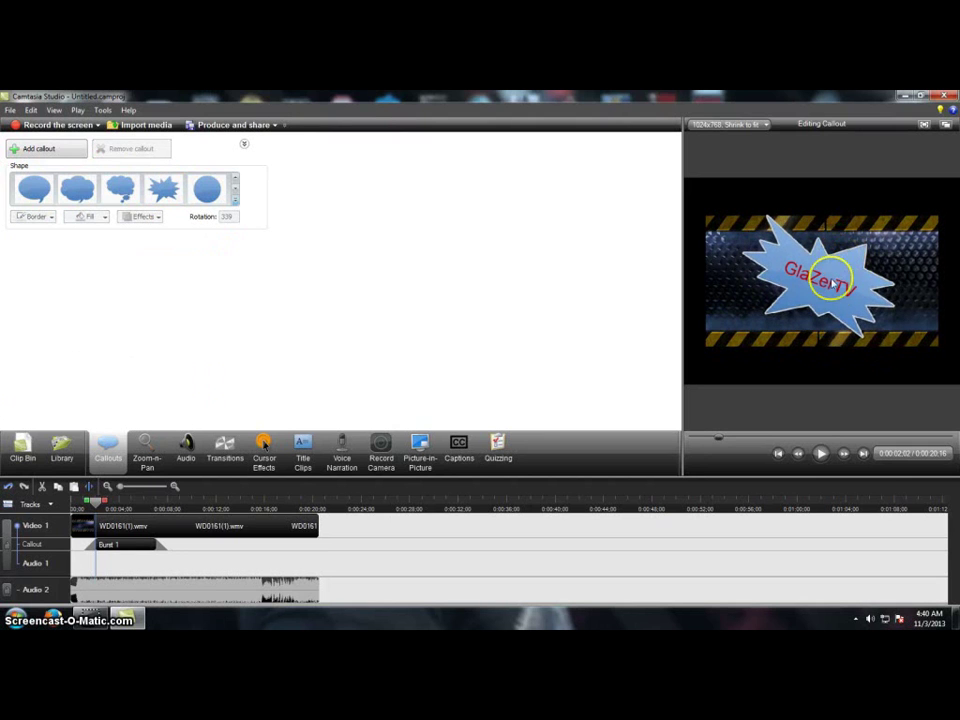
click(104, 547)
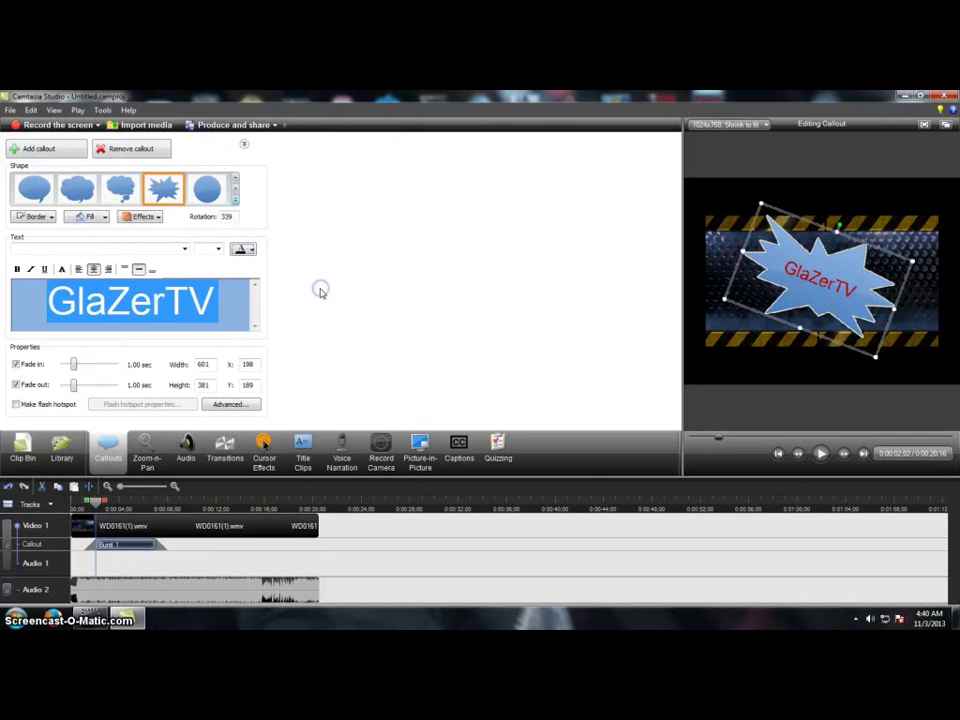
Remove the burst callout's fill and its border so only the GlaZerTV text is drawn
click(103, 218)
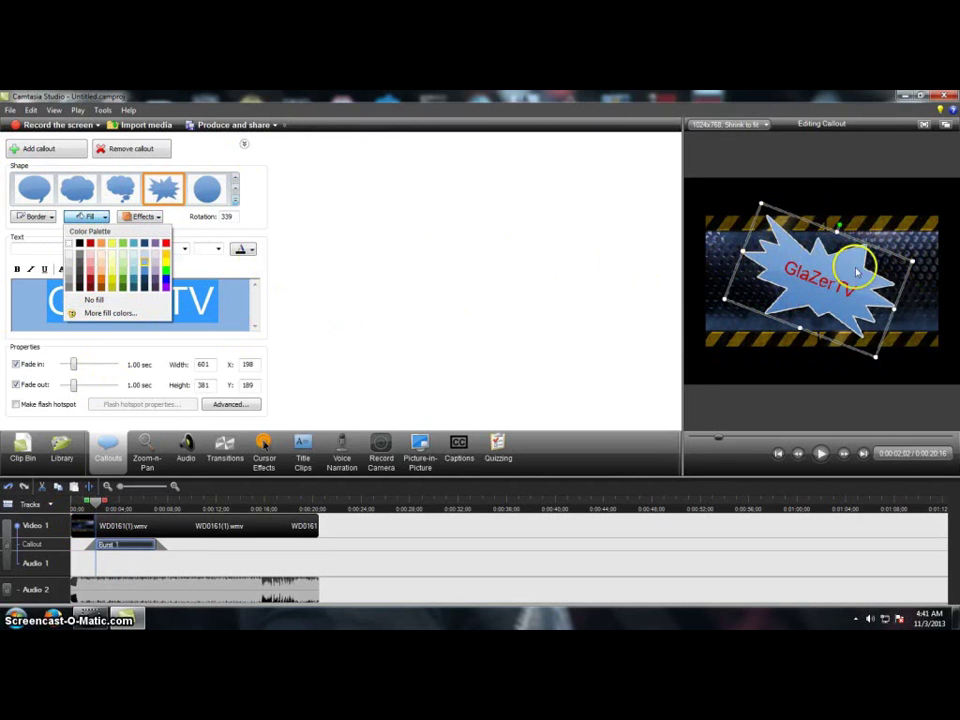
click(336, 245)
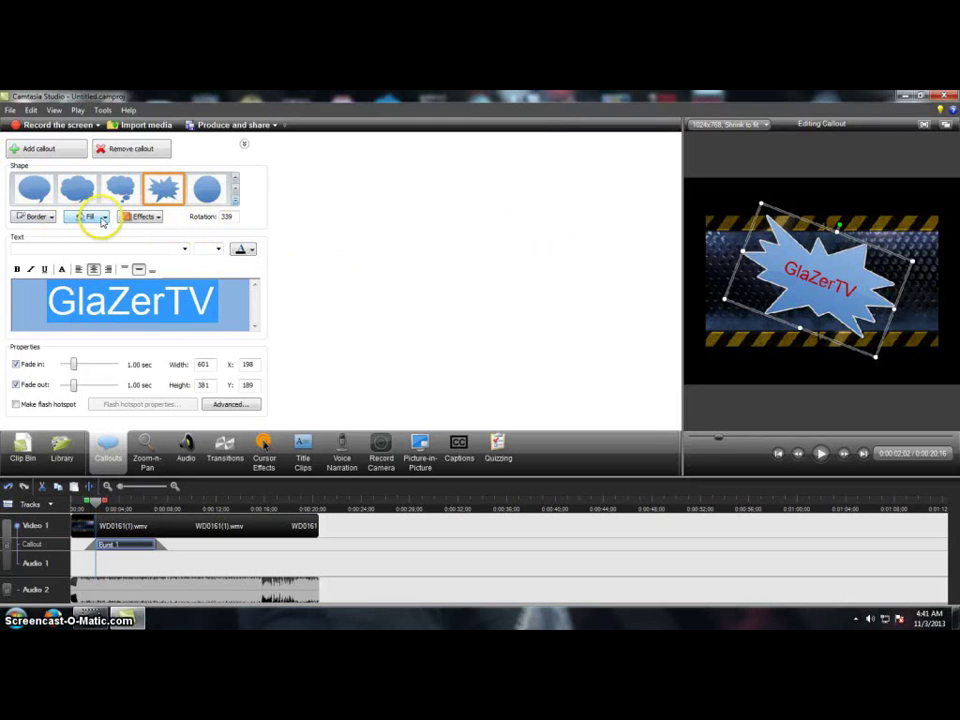
click(102, 219)
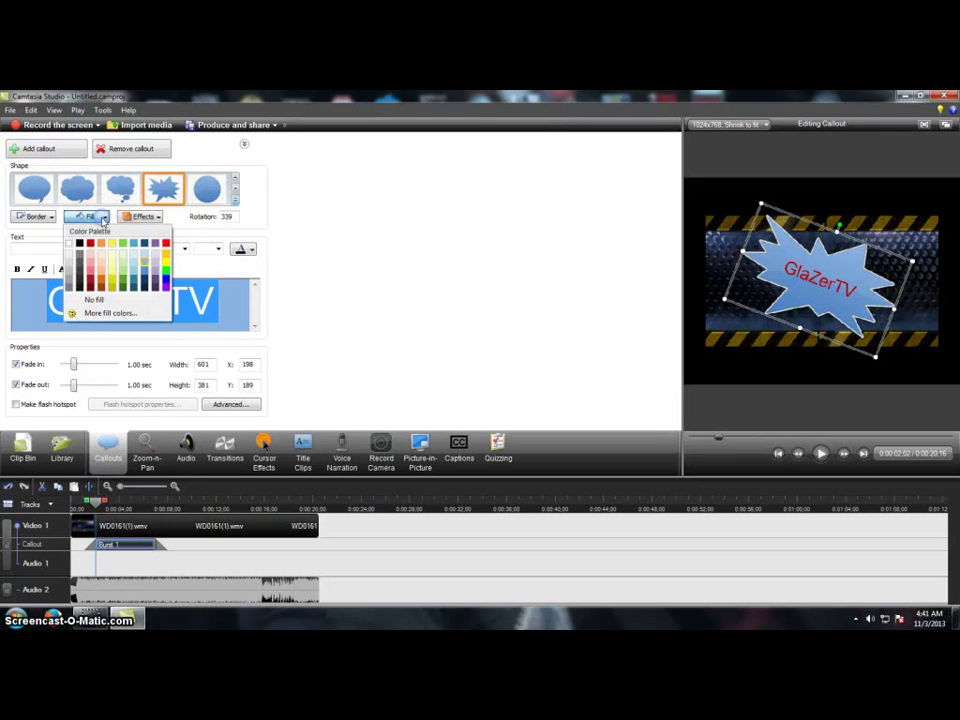
click(95, 301)
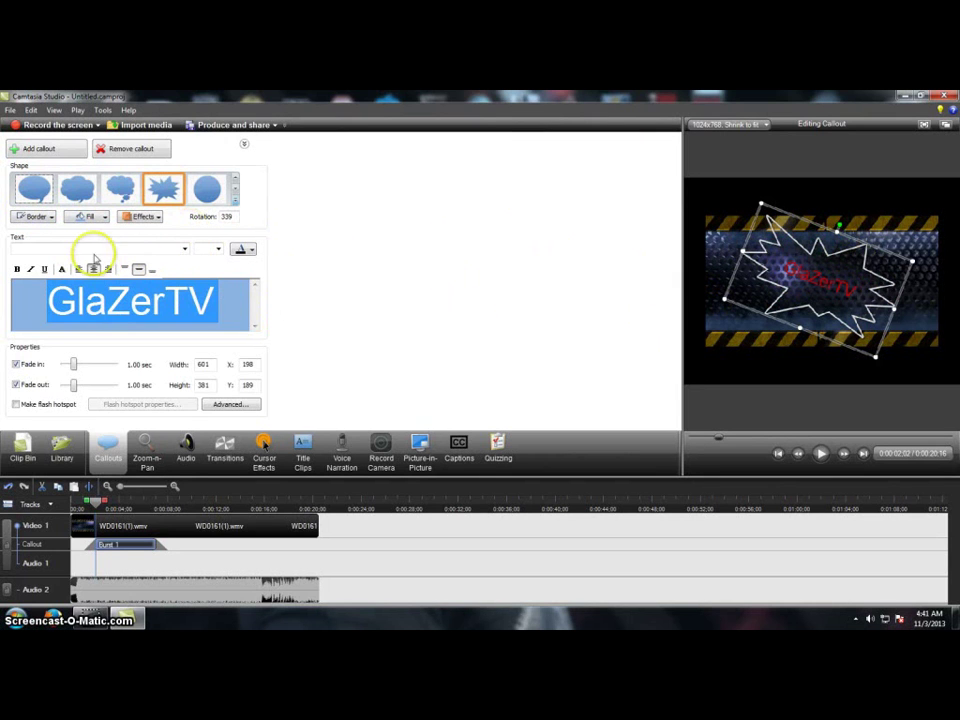
click(44, 220)
click(30, 297)
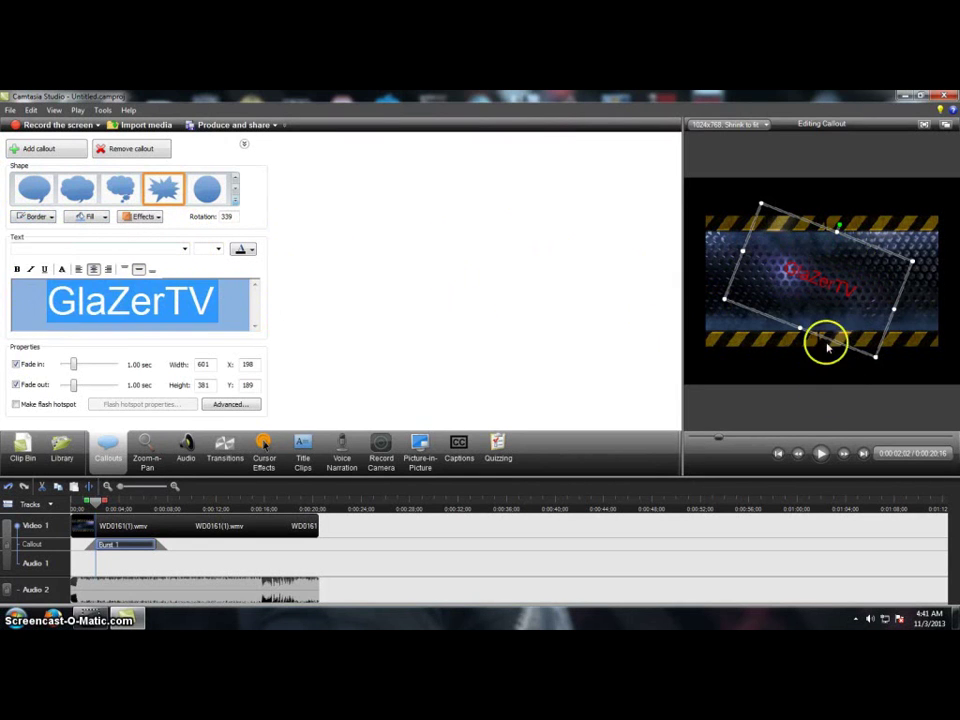
Set the callout text to size 72 and refit the callout to about 734 wide at about X 150, Y 204
drag(817, 280, 800, 260)
click(243, 318)
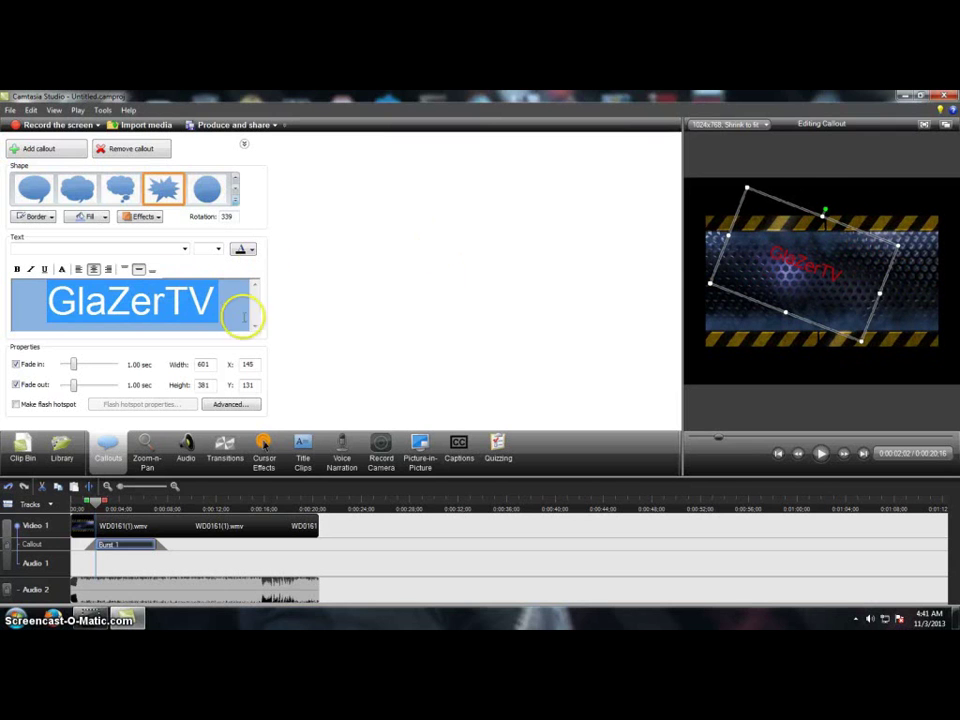
click(201, 249)
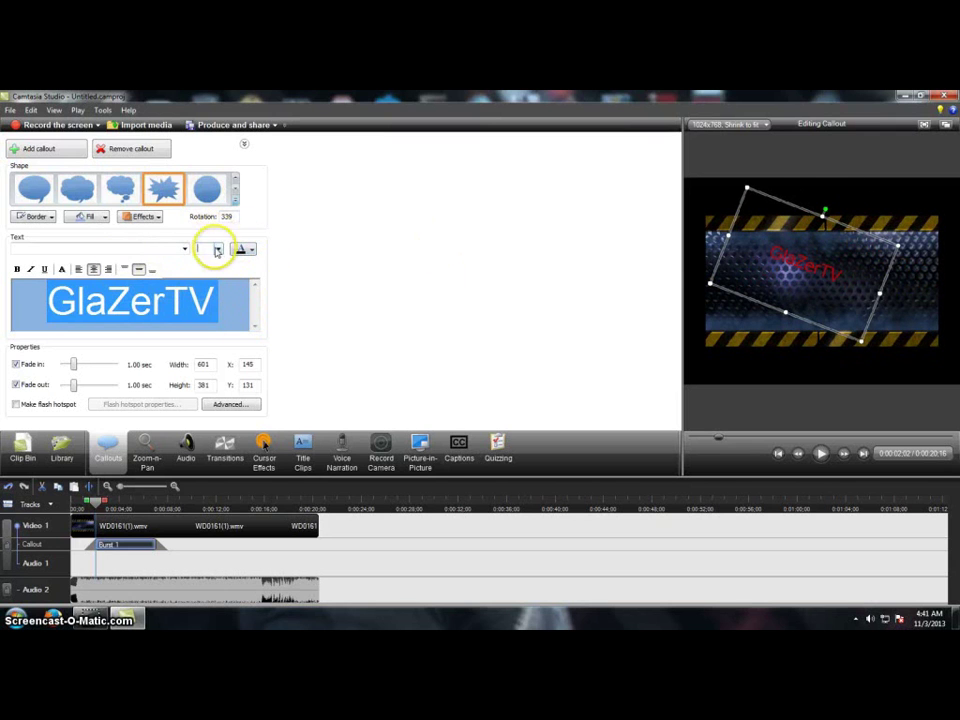
click(217, 250)
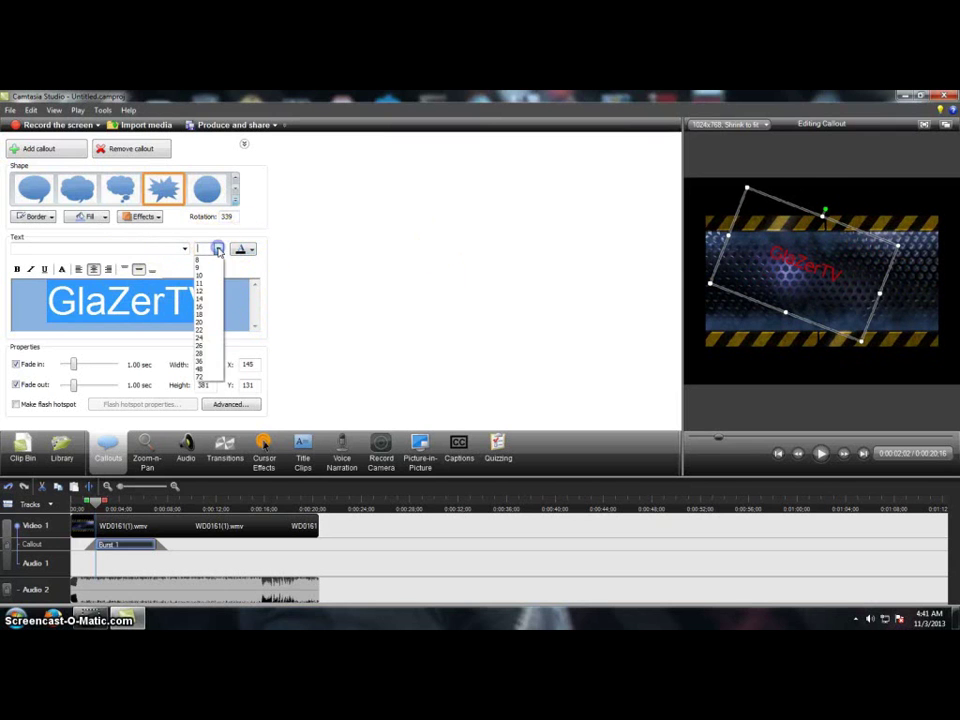
click(206, 377)
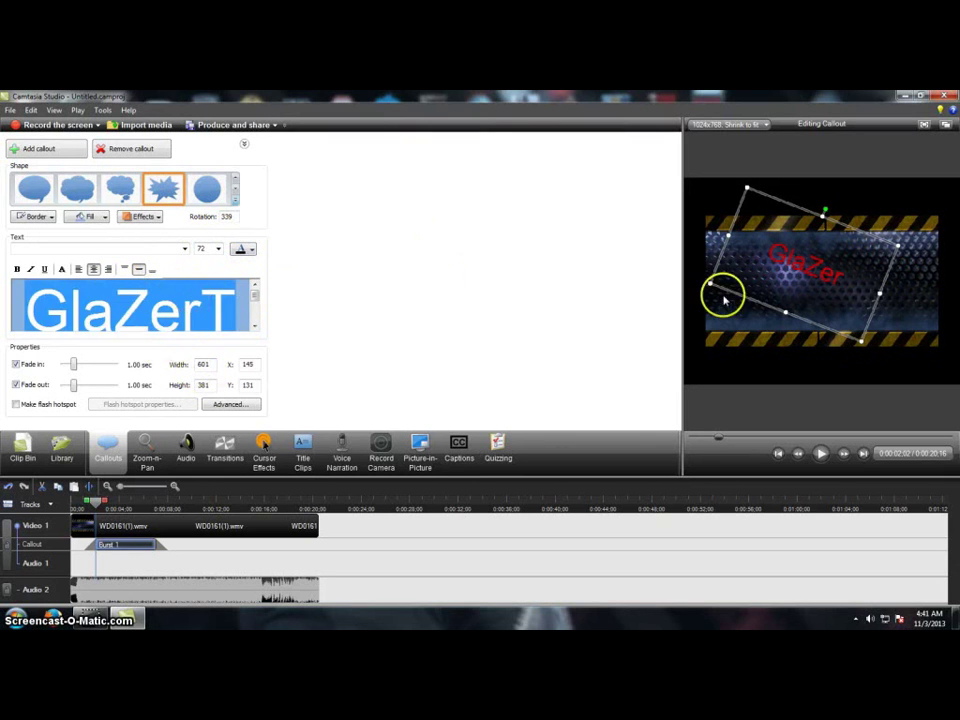
drag(879, 294, 912, 306)
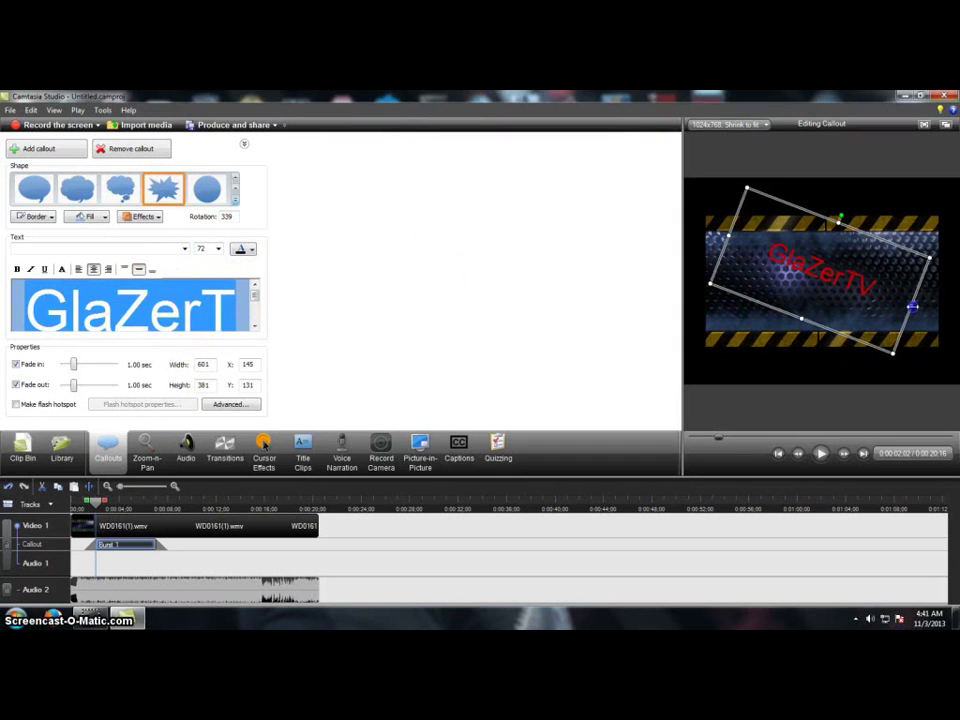
drag(841, 279, 843, 292)
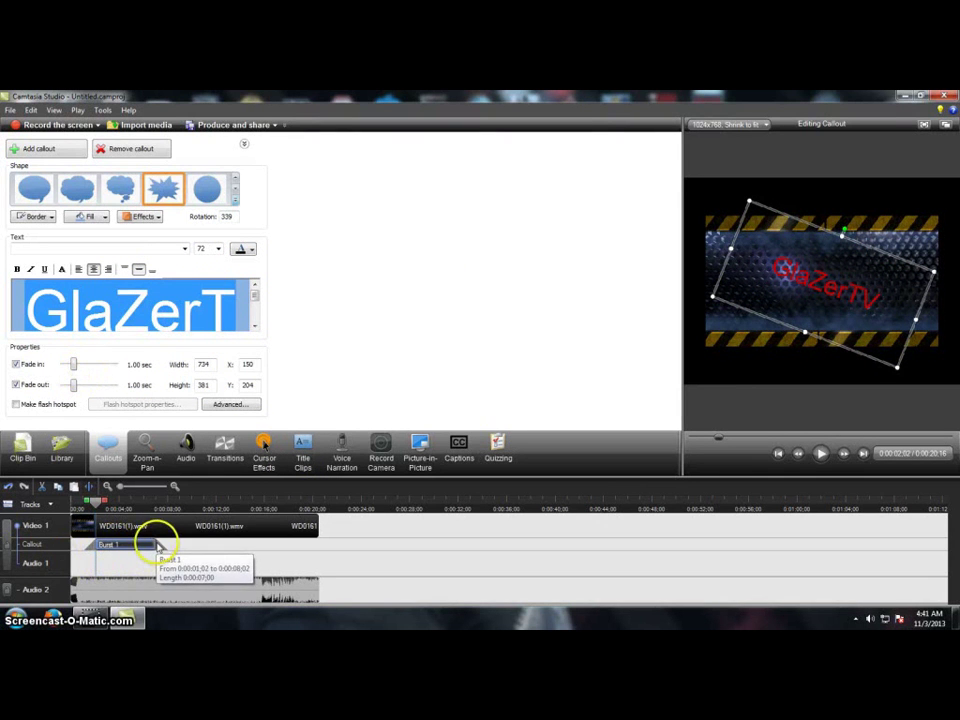
Stretch the callout on the timeline to run from 0:00:00;00 to about 0:00:20;15
drag(157, 545, 322, 556)
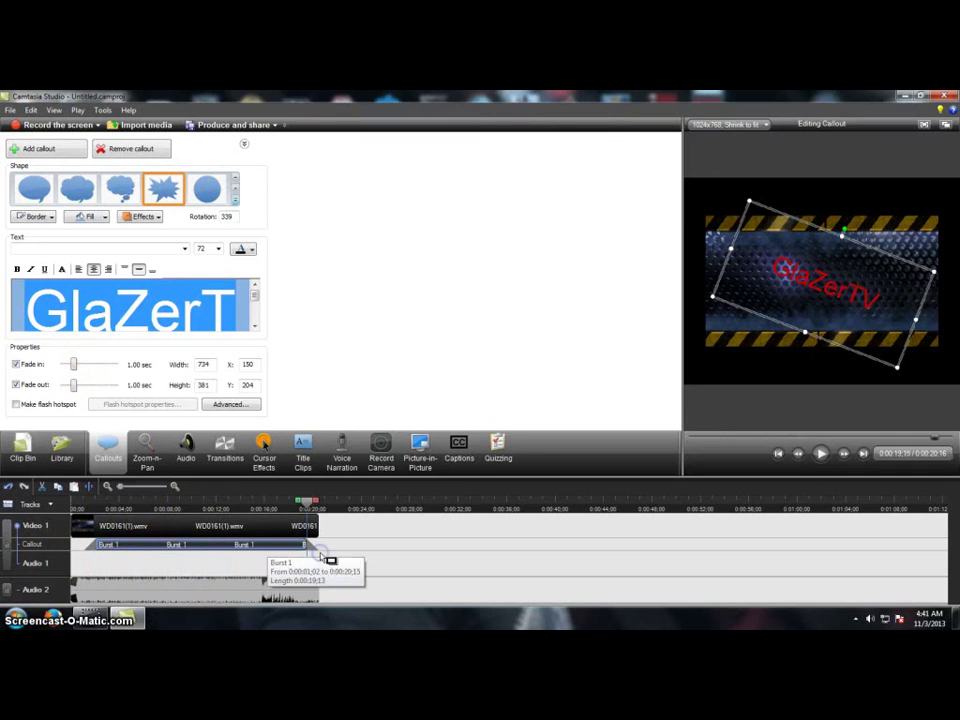
drag(97, 545, 80, 546)
click(94, 544)
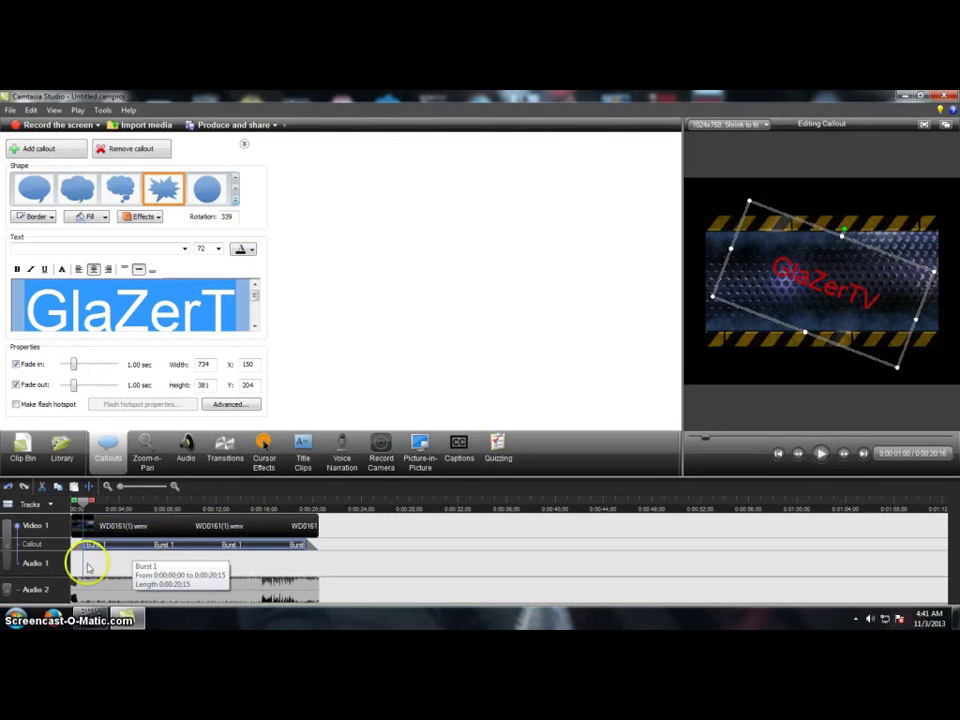
Try limiting the callout to the later part of the video with a 3.00 sec fade-in, and turn the fade-in off
drag(84, 545, 225, 497)
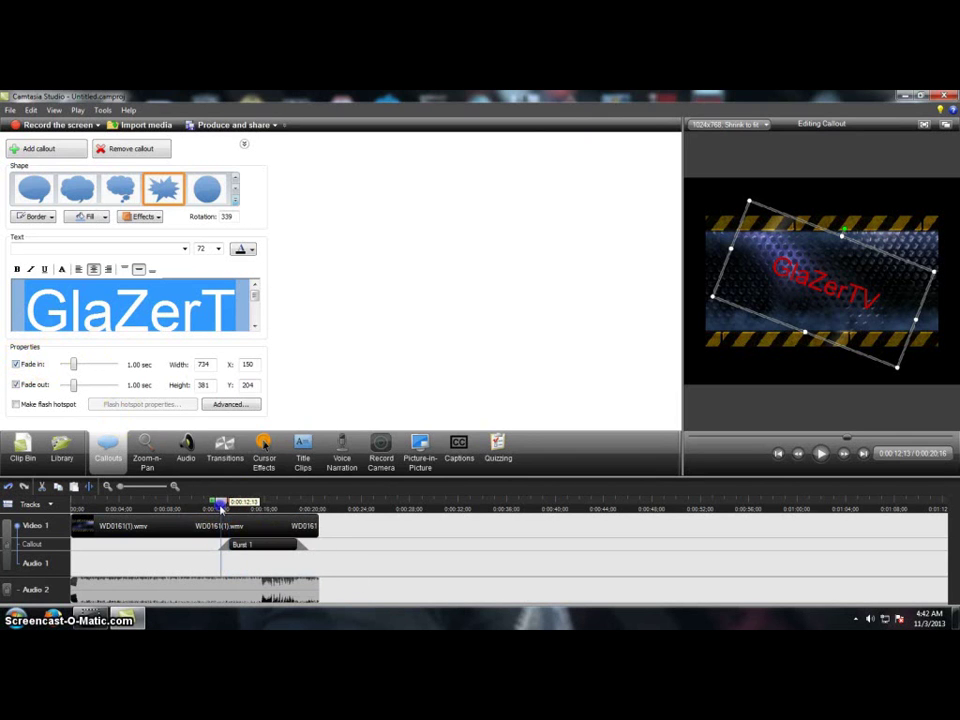
click(74, 366)
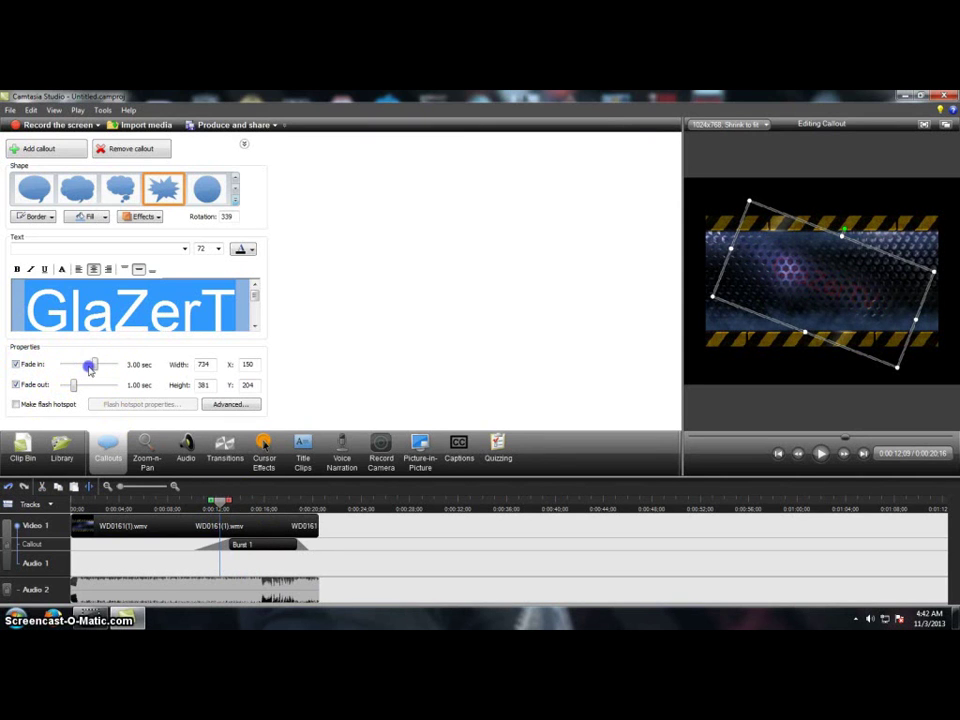
click(16, 365)
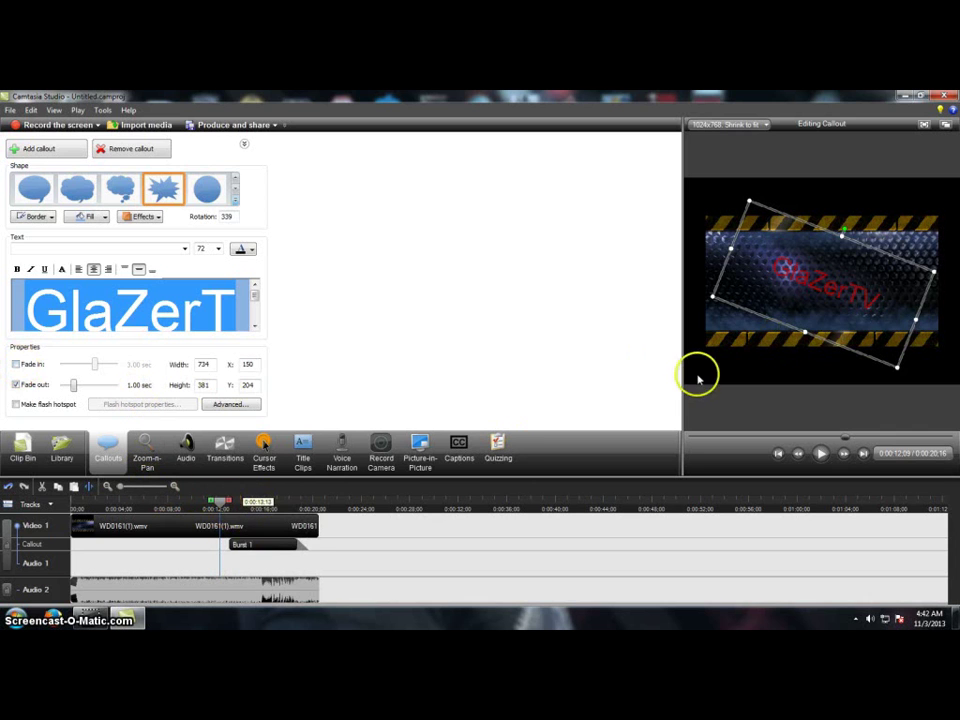
Stretch the callout from the start to the end of the video, with a 1.20 sec fade-in and no fade-out
drag(238, 546, 82, 544)
click(145, 543)
click(146, 543)
click(114, 525)
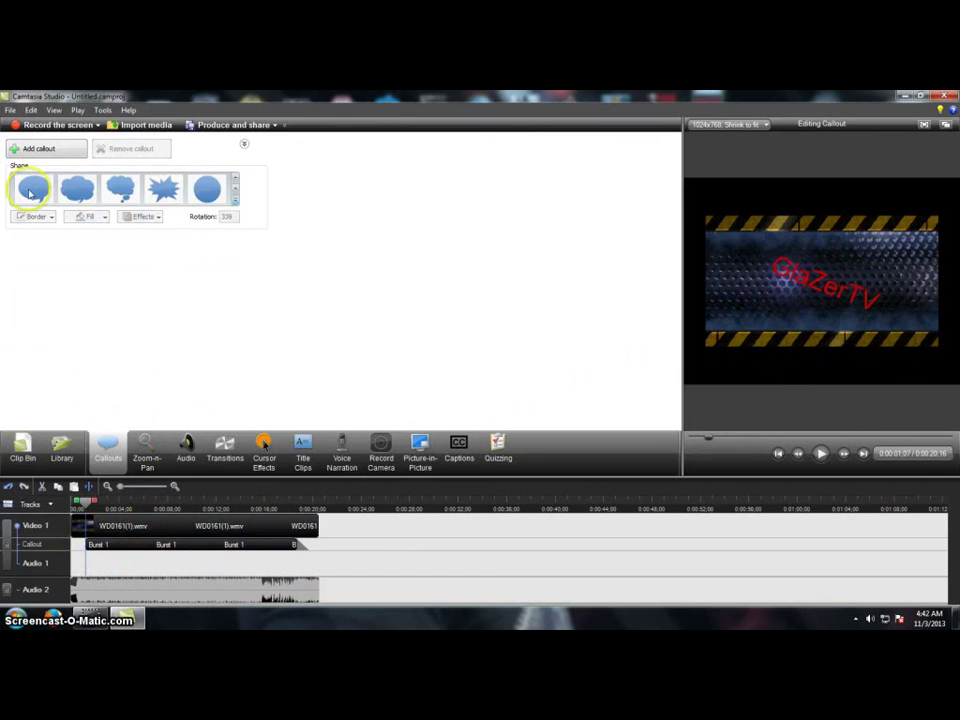
click(148, 555)
click(150, 549)
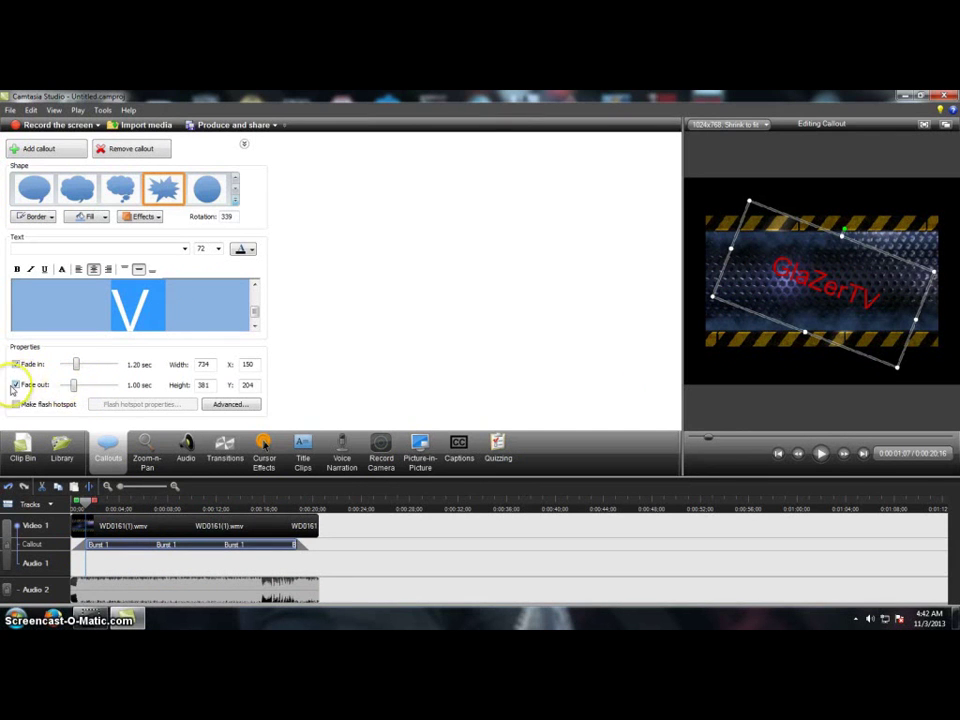
drag(298, 543, 322, 547)
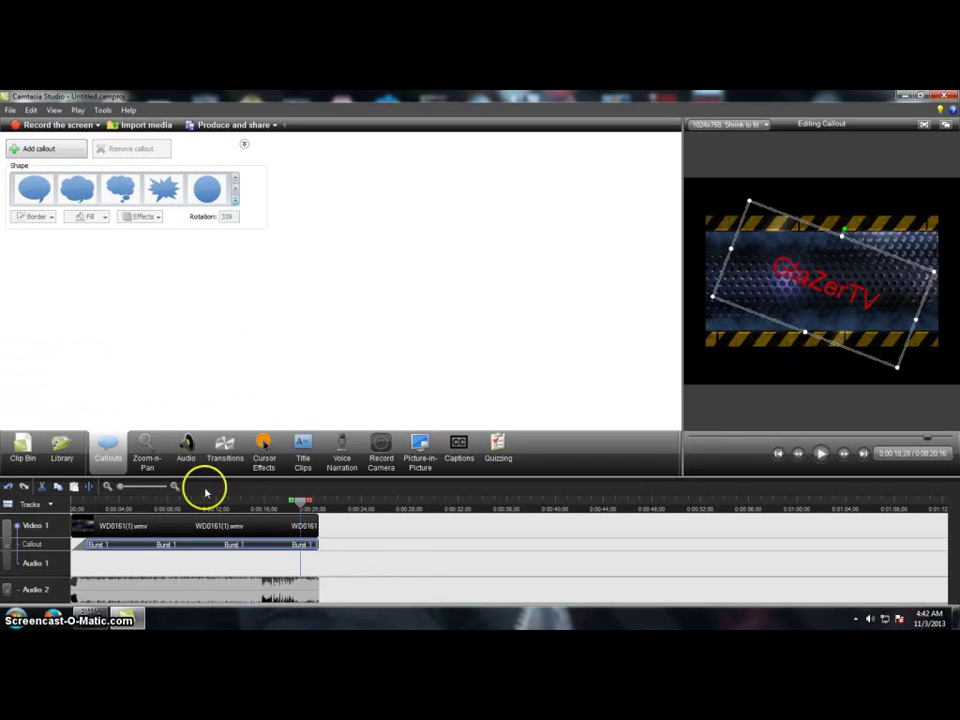
Play the intro from the beginning to check how the GlaZerTV text fades in
click(291, 525)
drag(300, 508, 72, 508)
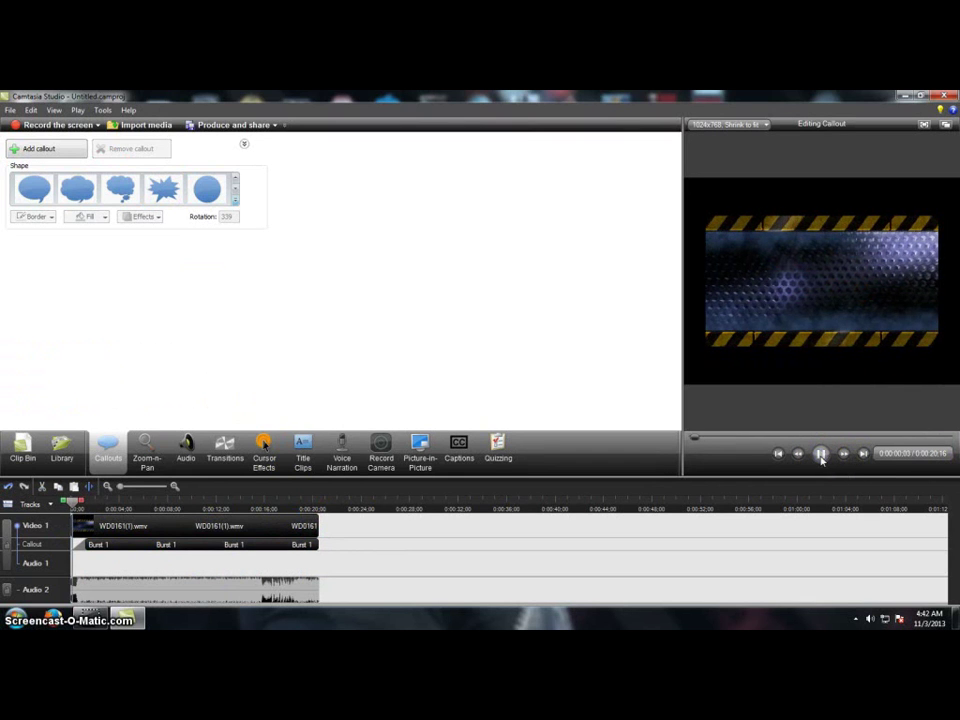
click(821, 456)
click(821, 455)
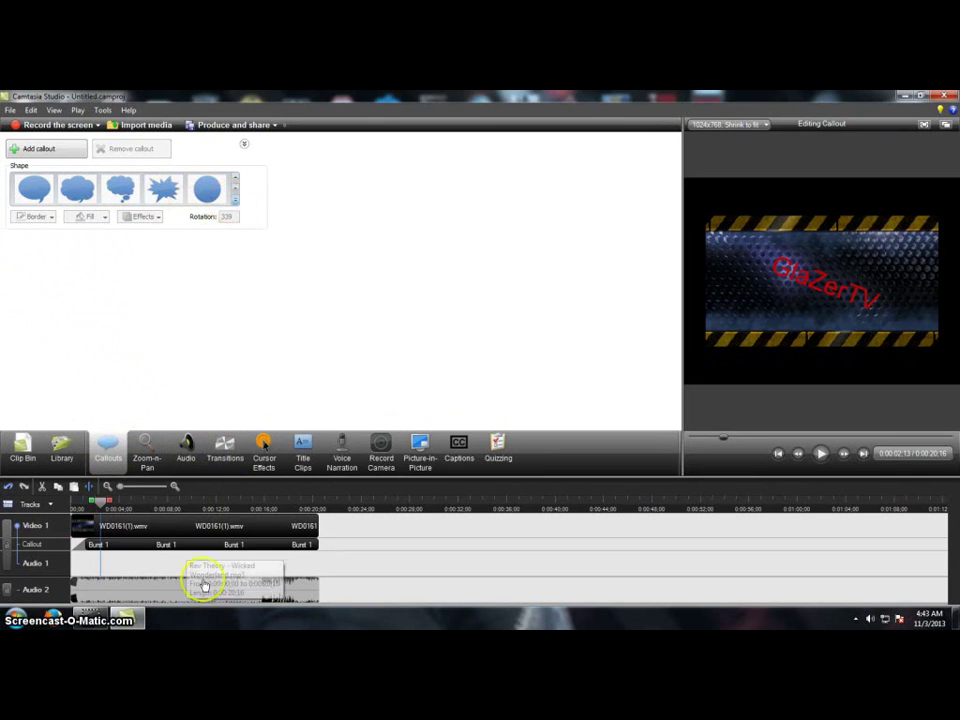
click(203, 545)
click(157, 217)
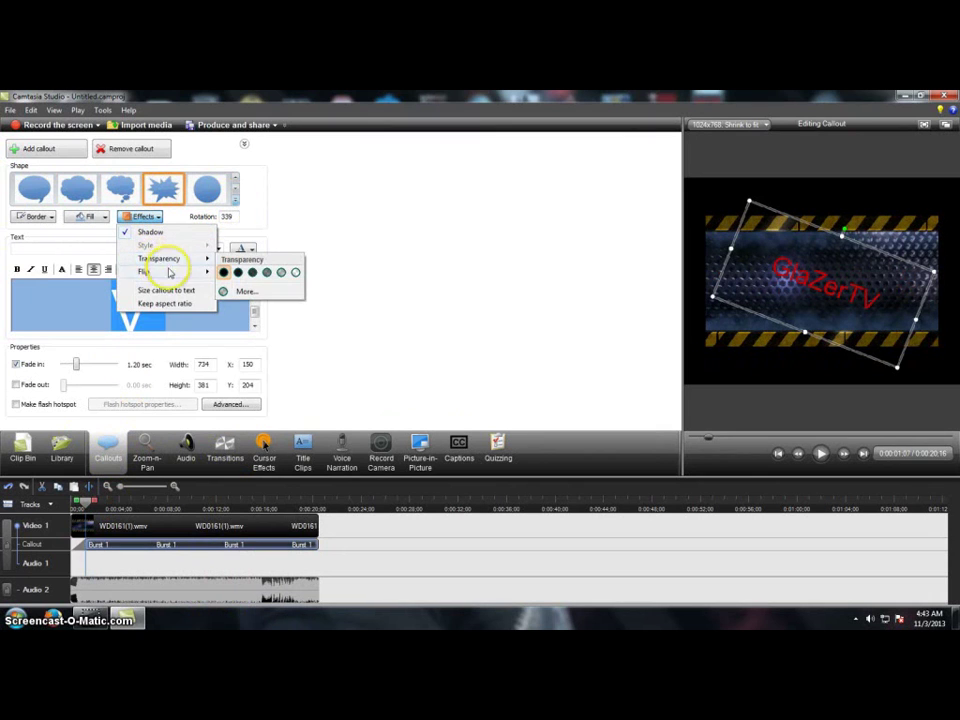
click(385, 308)
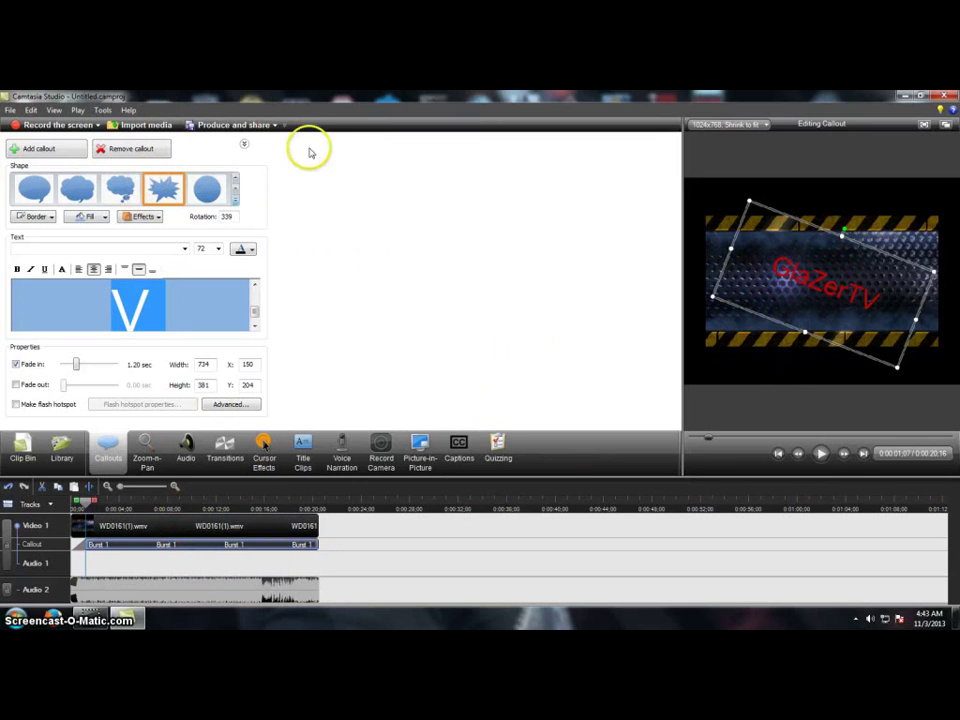
Go through the production wizard with WMV - Windows Media video as far as the output file page, and leave without producing
click(245, 127)
click(530, 232)
click(451, 381)
click(515, 538)
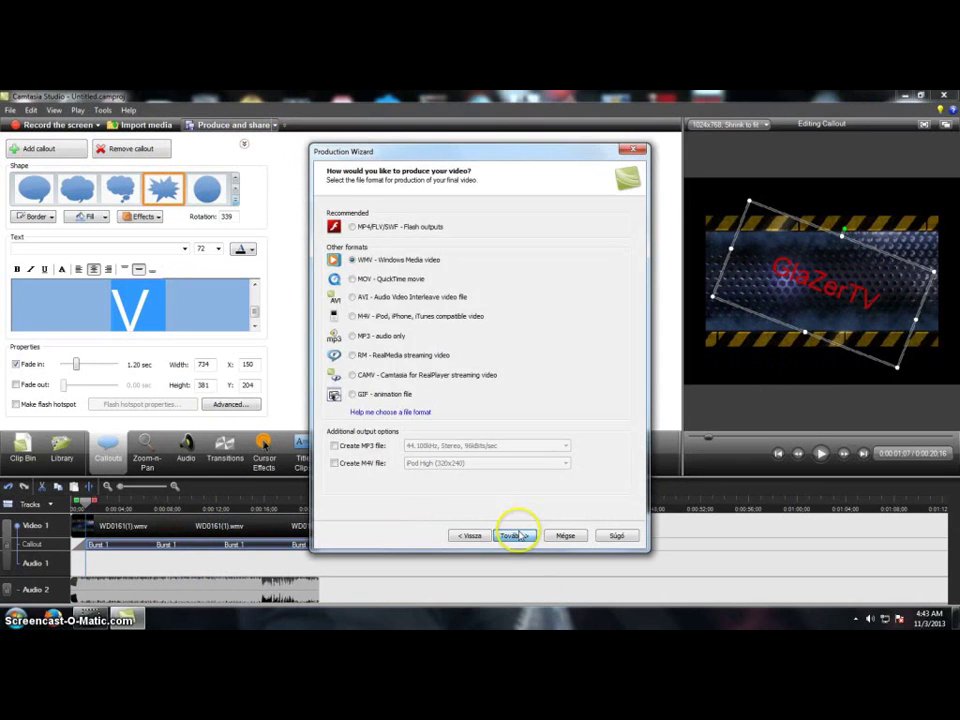
click(516, 536)
click(518, 536)
click(516, 536)
click(516, 536)
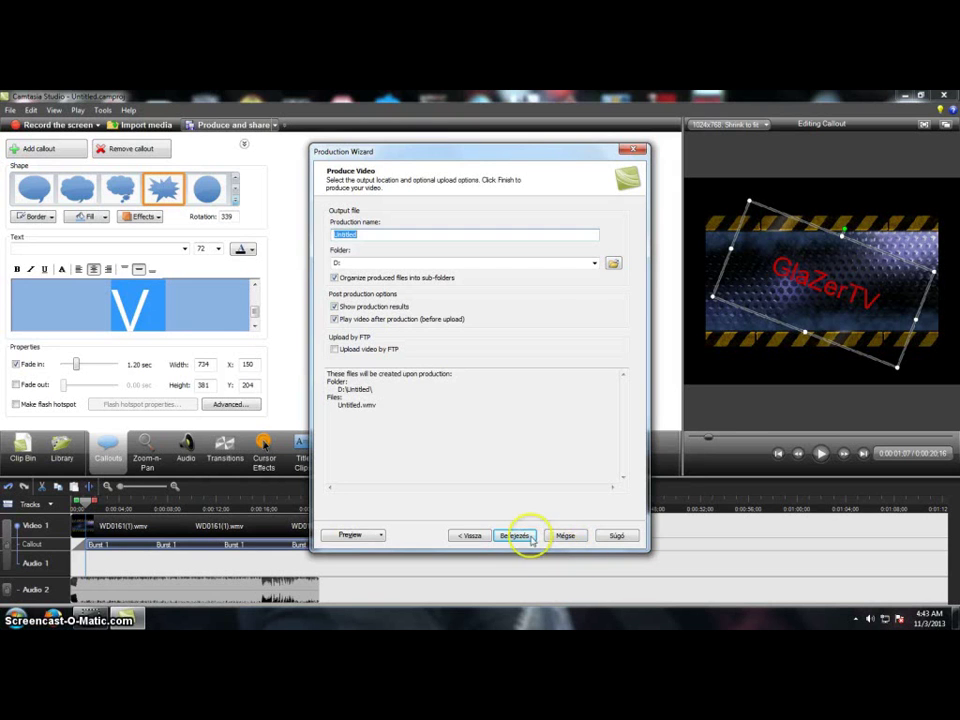
click(556, 536)
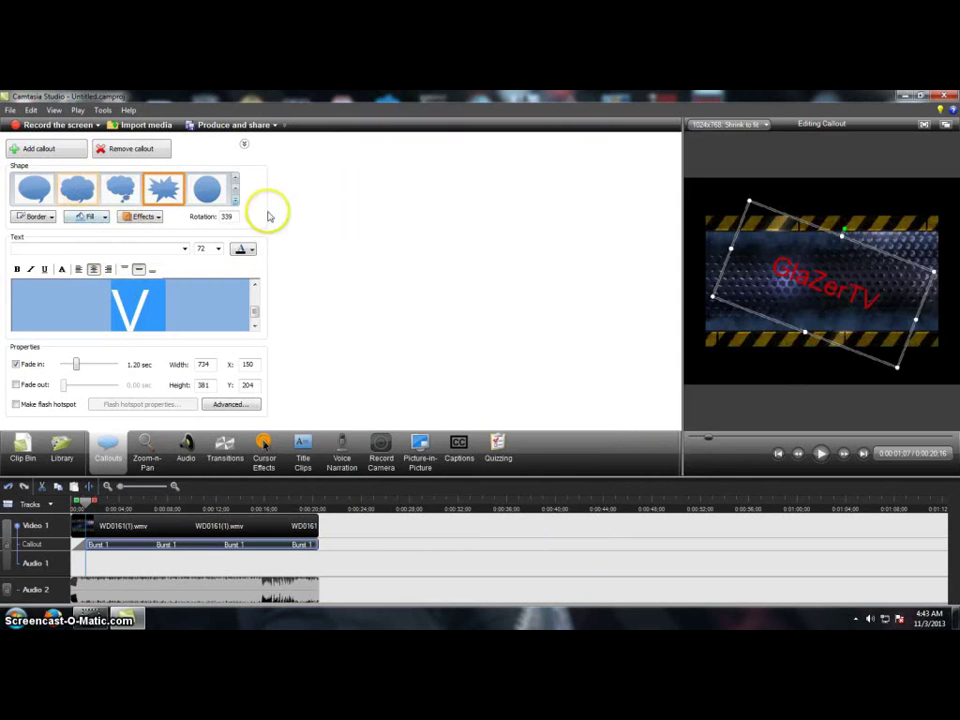
Fill the GlaZerTV burst callout with orange and give it a white border
click(235, 199)
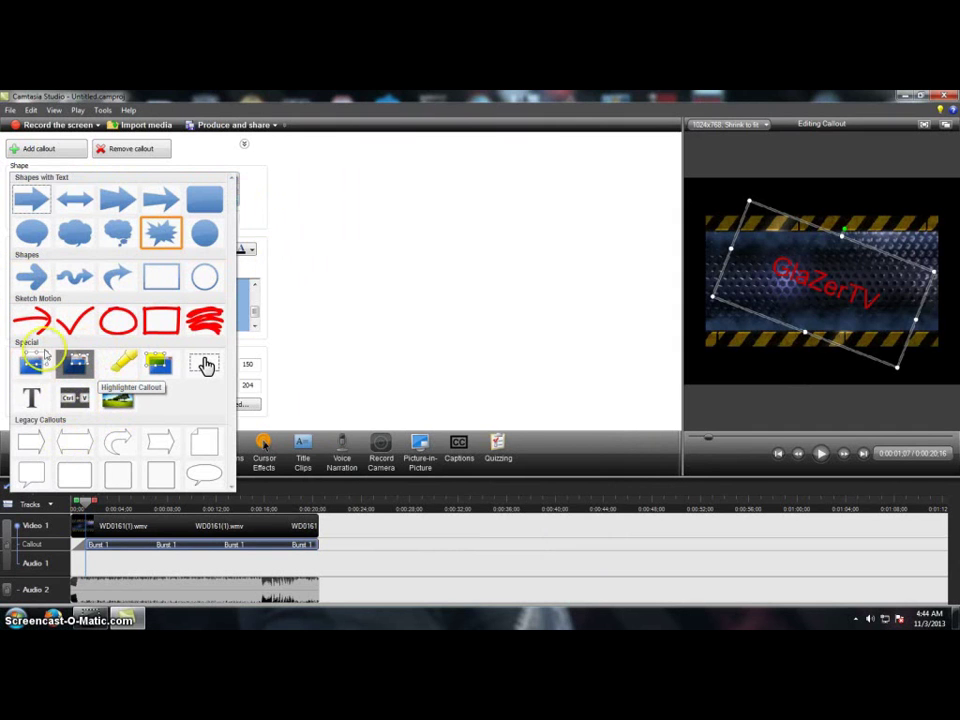
click(424, 230)
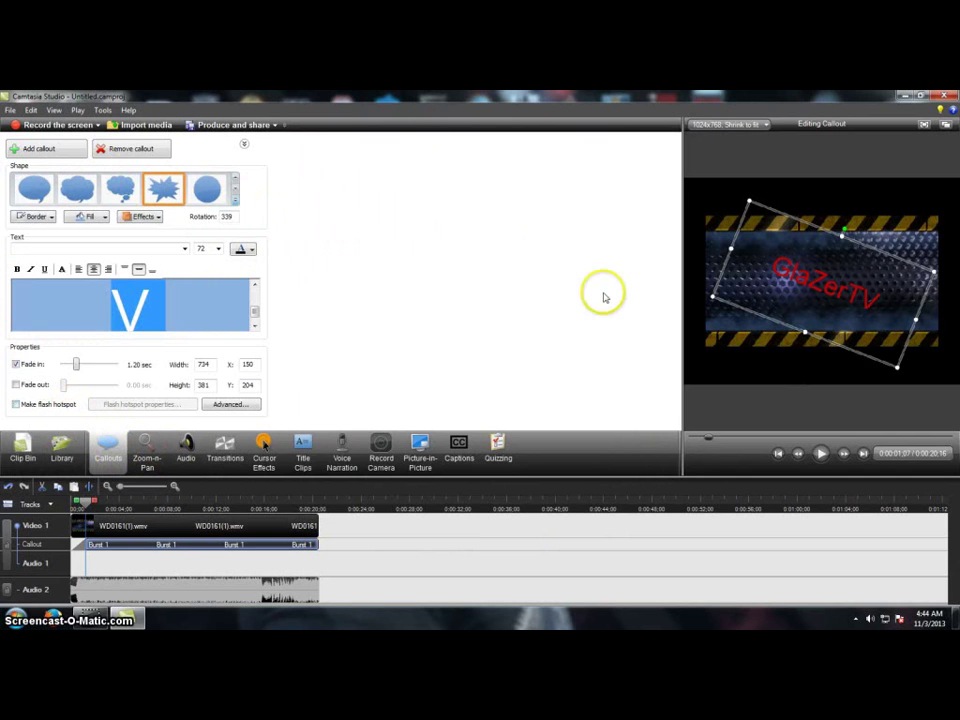
click(88, 216)
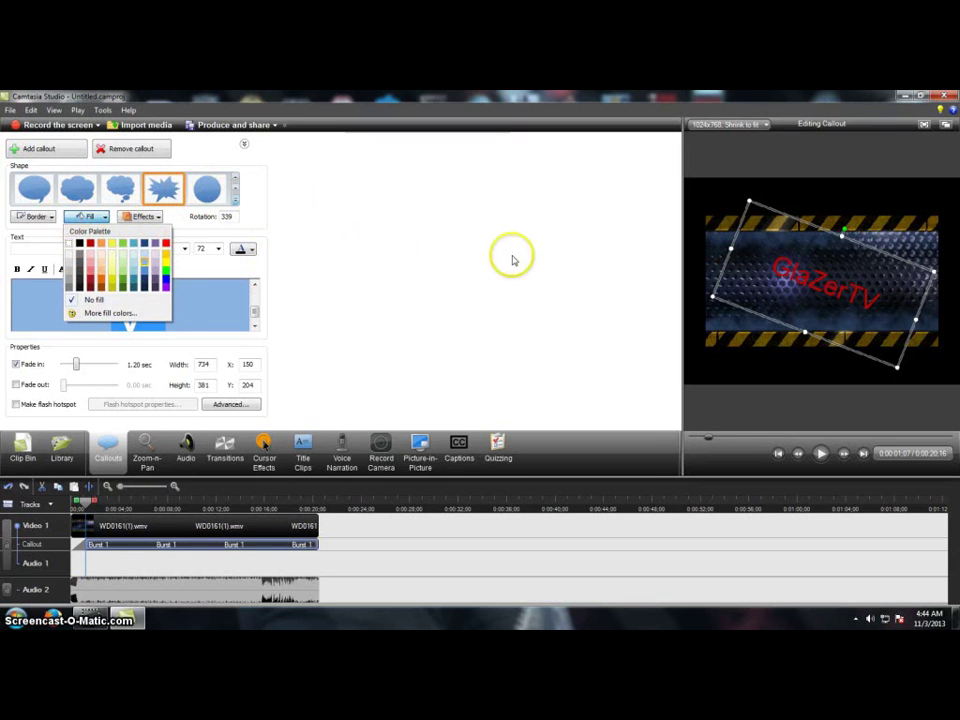
click(101, 285)
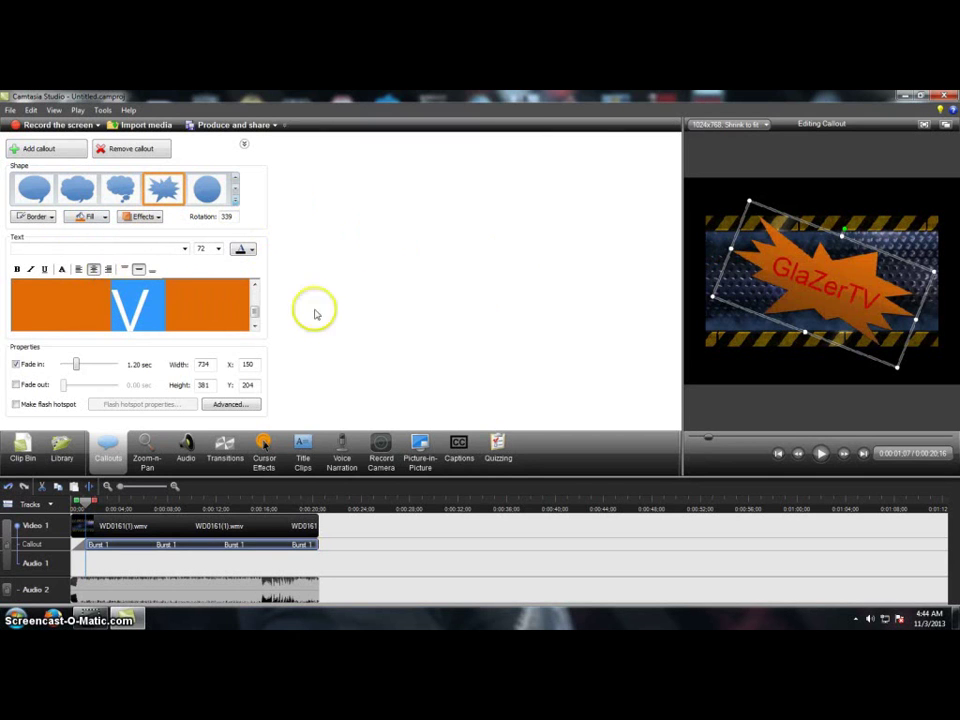
click(83, 218)
click(20, 216)
click(21, 216)
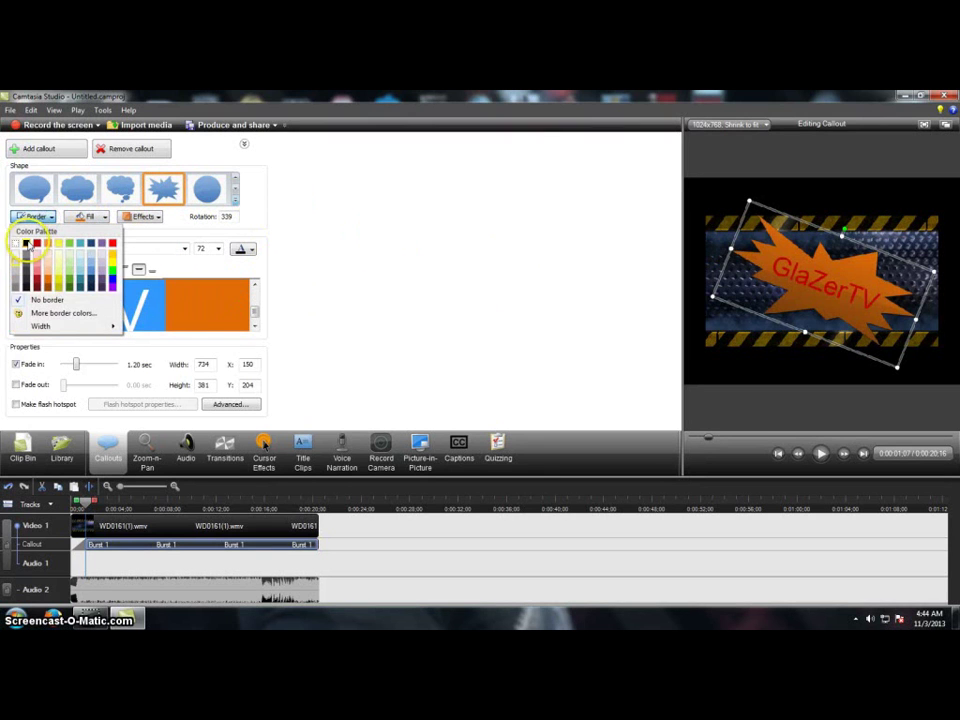
click(18, 244)
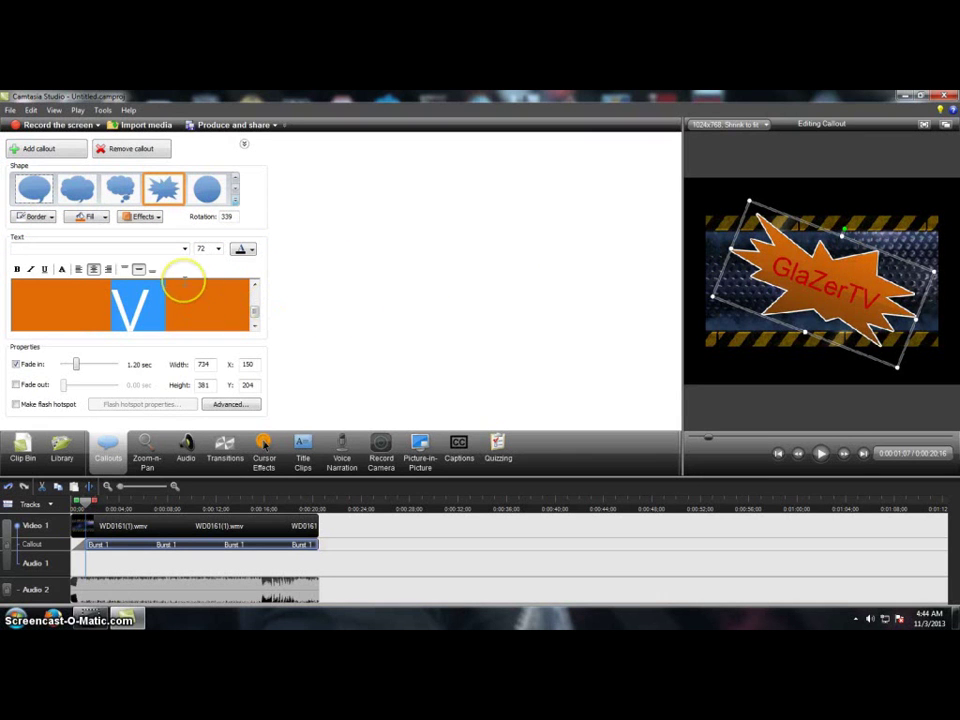
Try turning on the callout's fade-out, and shorten the callout on the timeline to end at about 0:00:20;10
click(16, 384)
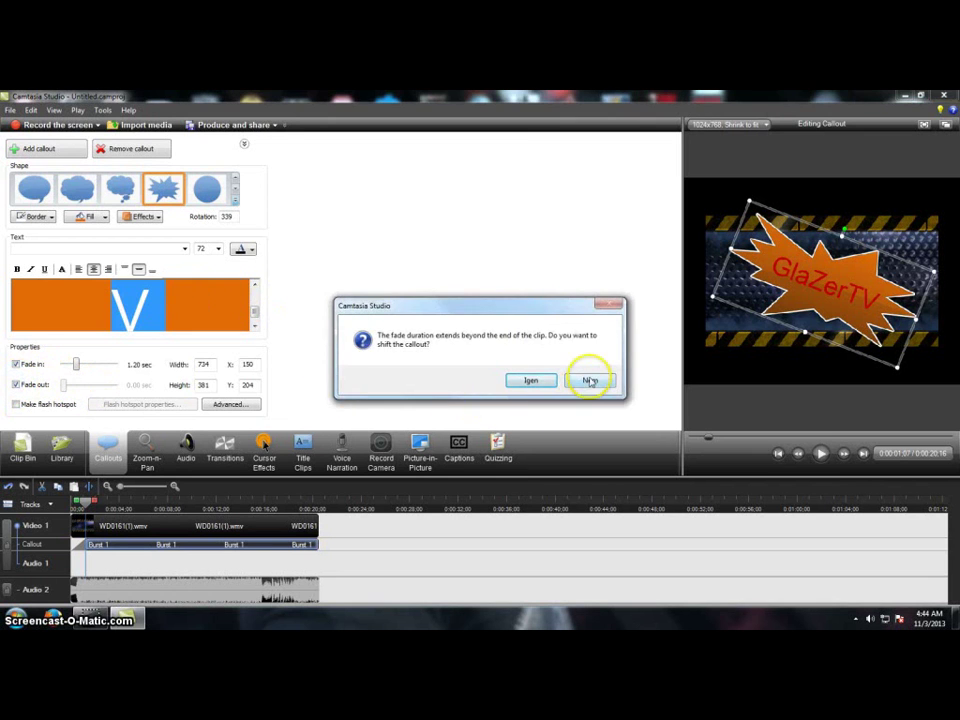
click(590, 381)
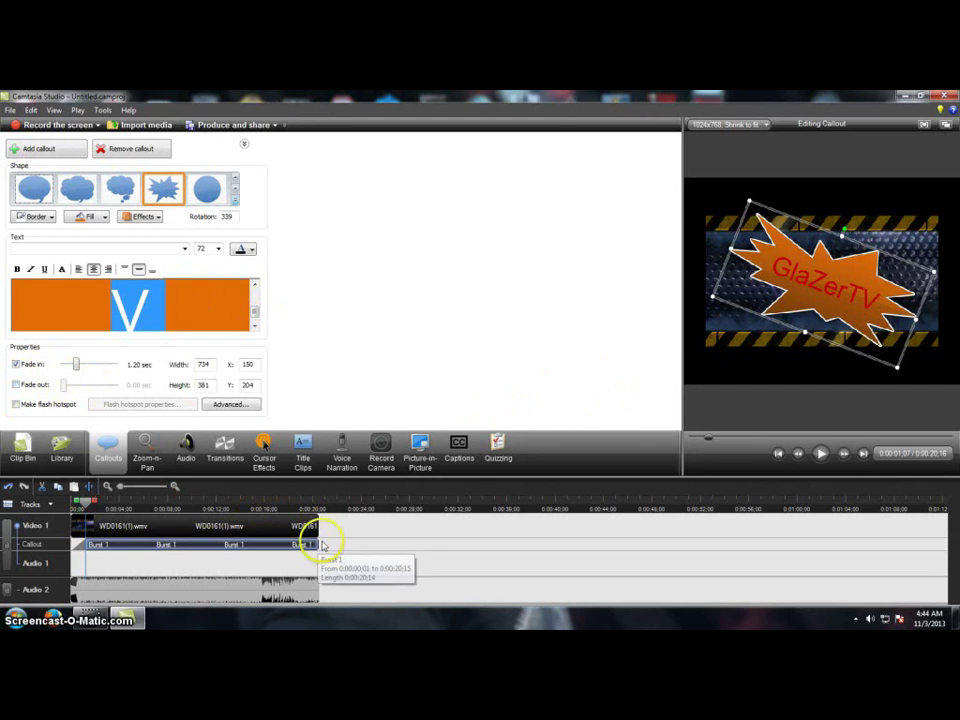
drag(313, 542, 294, 549)
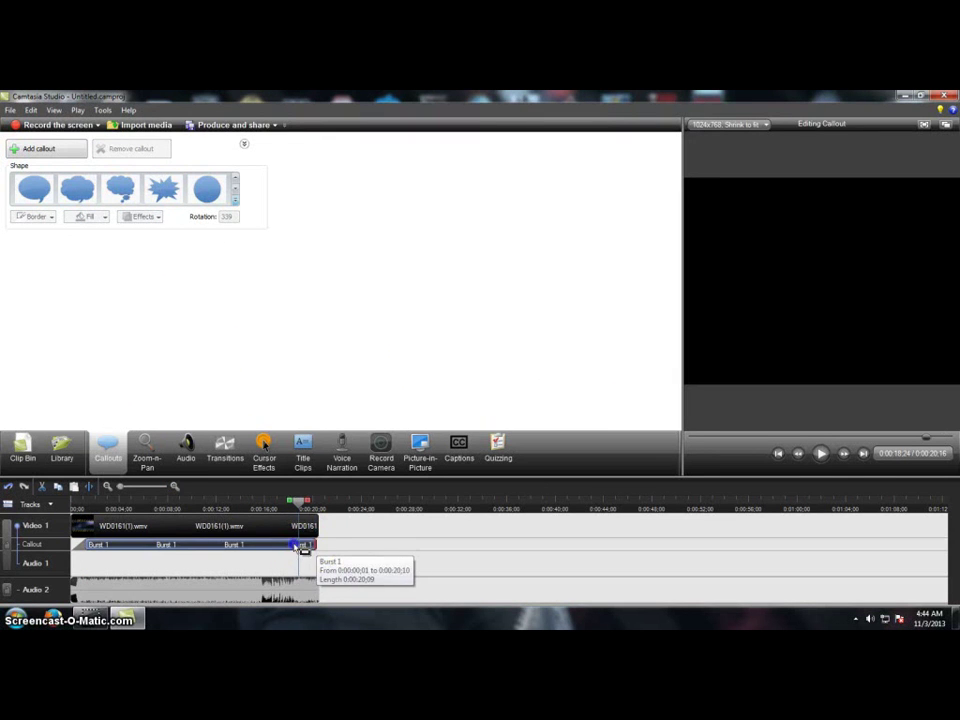
drag(298, 546, 322, 548)
Return the playhead to the start of the timeline, and close the Firefox window
drag(171, 497, 76, 505)
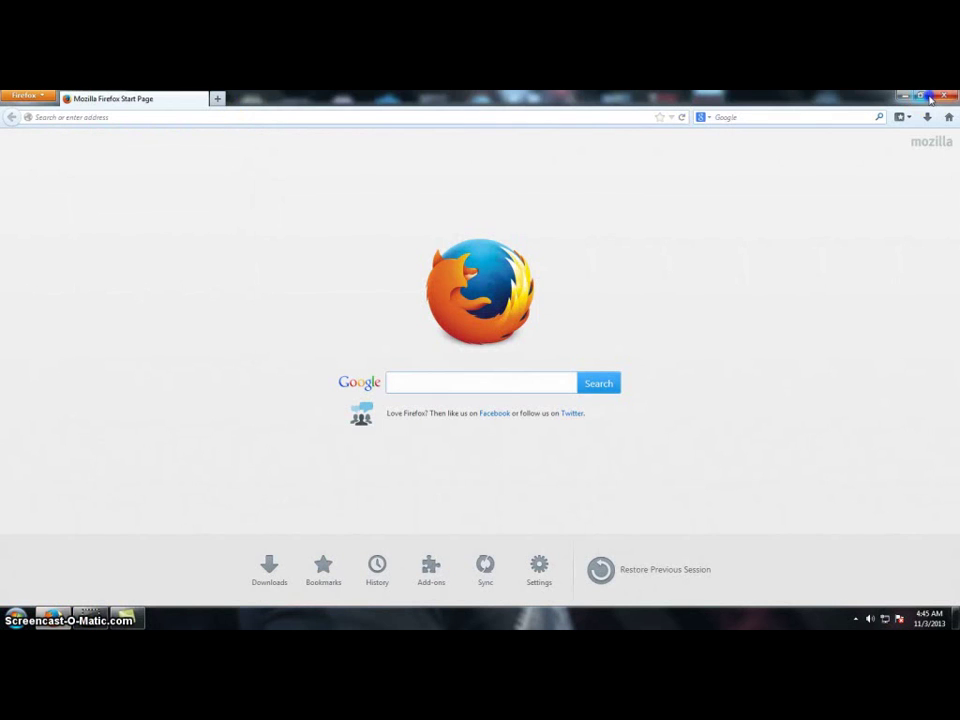
click(944, 96)
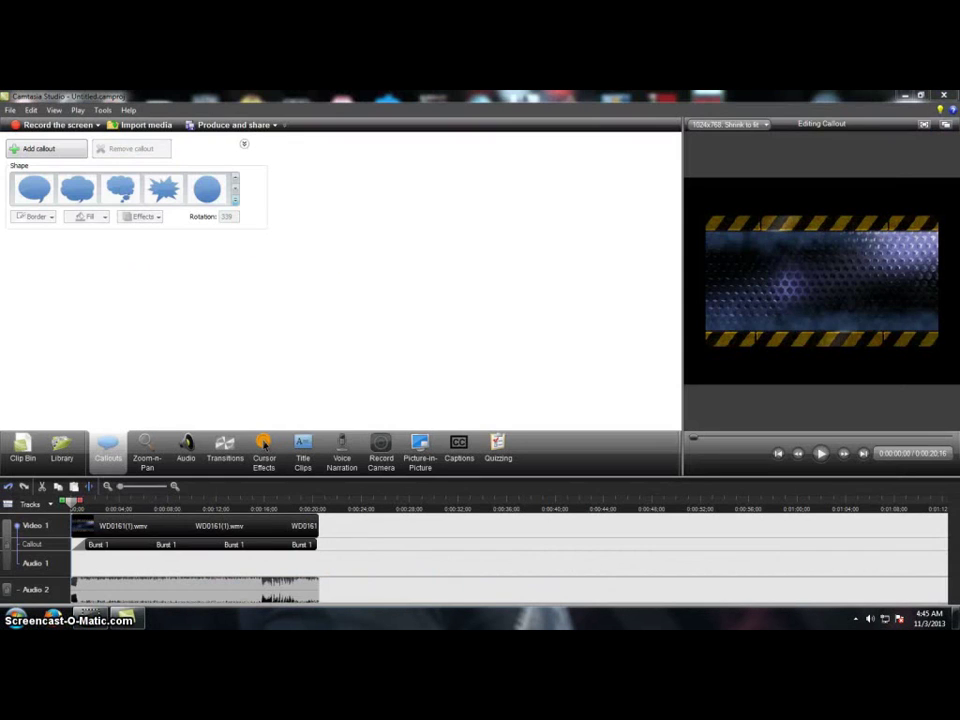